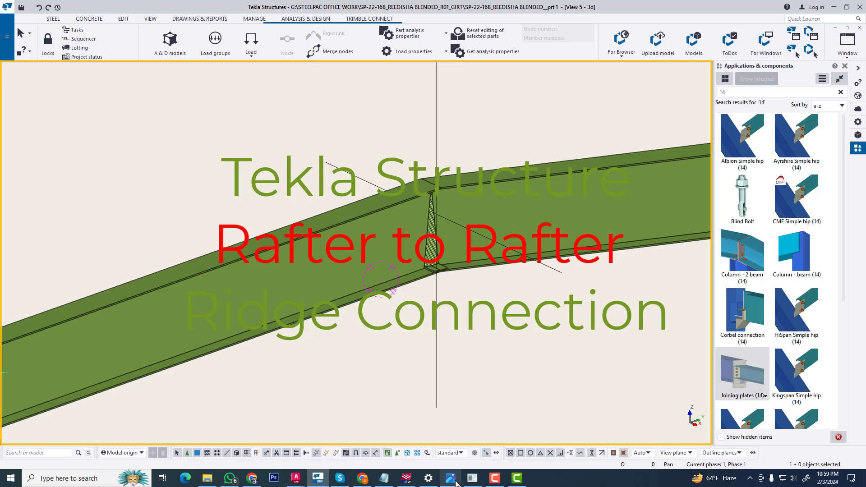
Open the ridge connection reference image and move it aside to examine the end plate and bolt arrangement.
{"action": "left_click", "coordinate": [450, 478]}
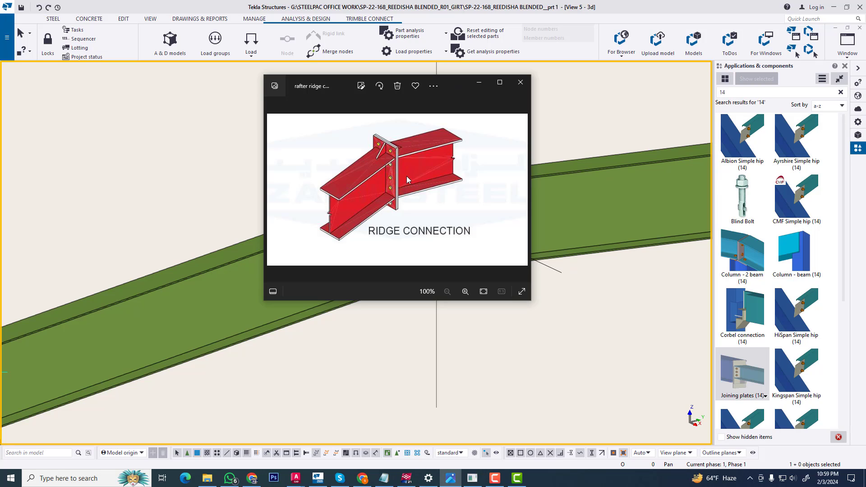
{"action": "left_click_drag", "start_coordinate": [471, 94], "coordinate": [301, 125]}
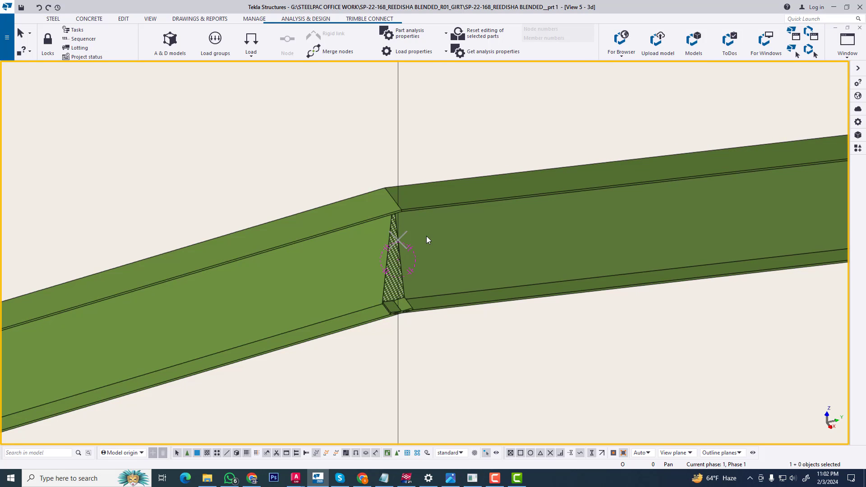
Search the components catalog for 14 and open the Joining plates (14) connection settings.
{"action": "key", "text": "ctrl+f"}
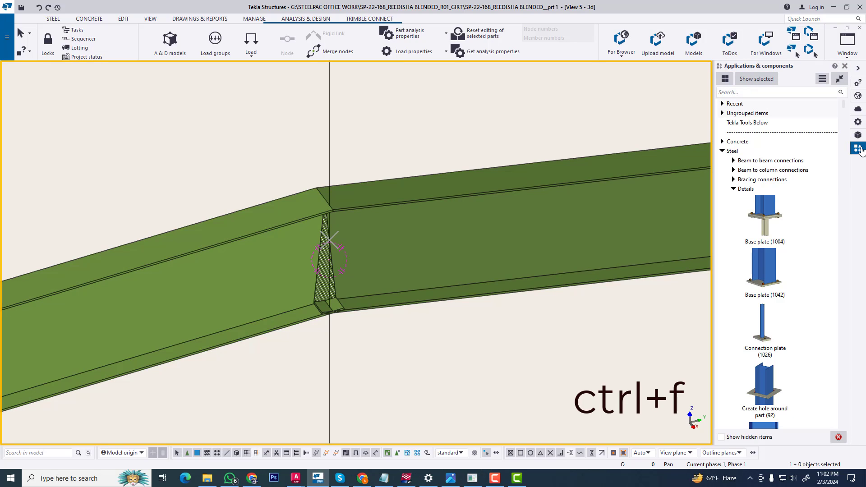
{"action": "scroll", "coordinate": [770, 310], "scroll_direction": "down", "scroll_amount": 3}
{"action": "scroll", "coordinate": [774, 300], "scroll_direction": "up", "scroll_amount": 3}
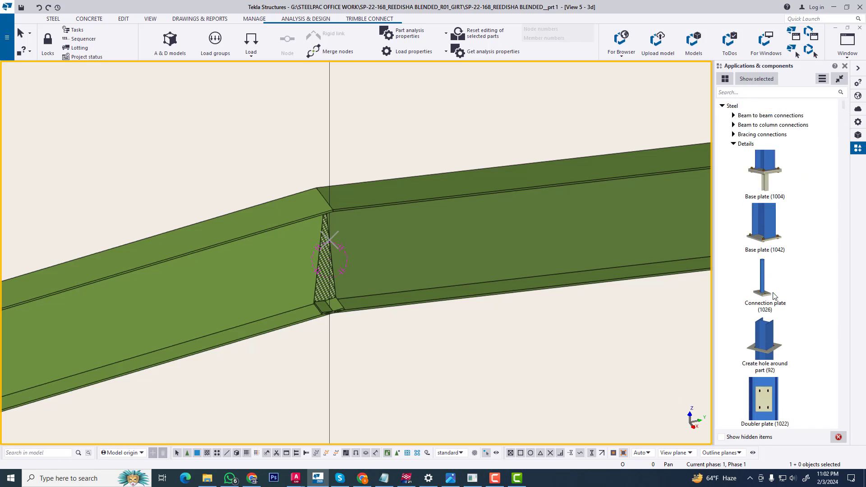
{"action": "left_click", "coordinate": [742, 93]}
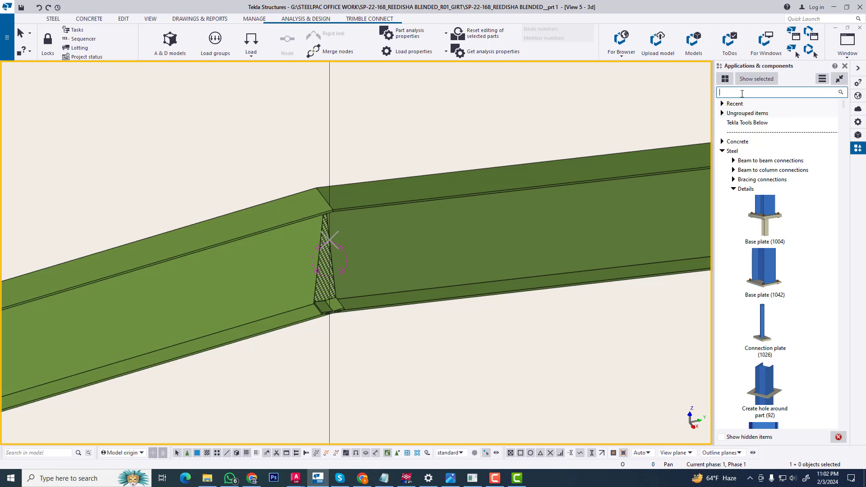
{"action": "type", "text": "14"}
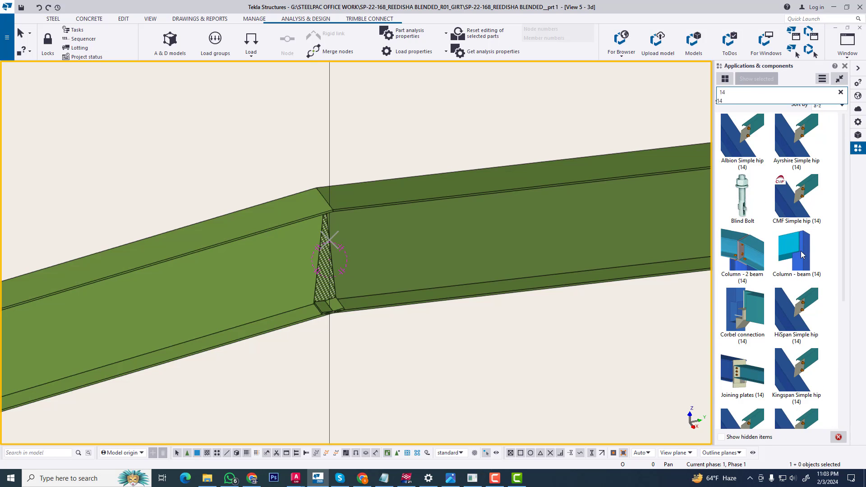
{"action": "left_click_drag", "start_coordinate": [843, 245], "coordinate": [840, 293]}
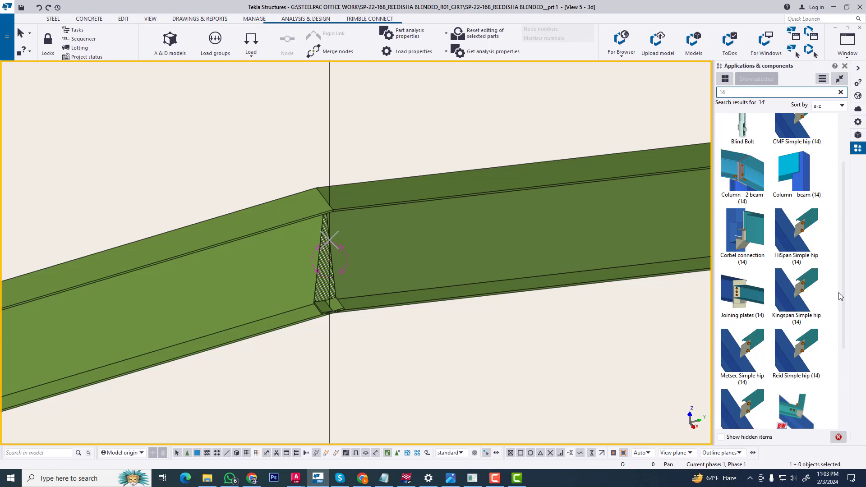
{"action": "left_click", "coordinate": [736, 294]}
{"action": "double_click", "coordinate": [737, 294]}
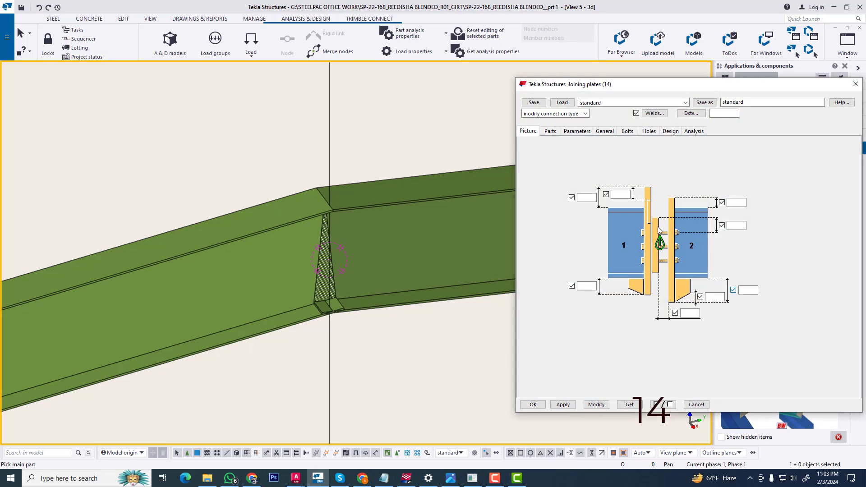
Place the Joining plates (14) connection at the ridge, with the left rafter as main part and the right rafter as secondary part.
{"action": "left_click_drag", "start_coordinate": [631, 89], "coordinate": [685, 94]}
{"action": "middle_click_drag", "start_coordinate": [266, 274], "coordinate": [267, 294], "text": "ctrl"}
{"action": "left_click", "coordinate": [268, 244]}
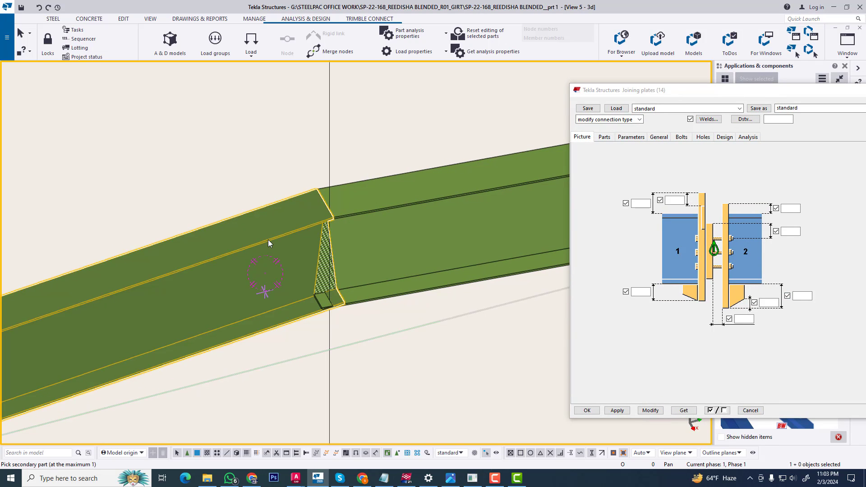
{"action": "left_click", "coordinate": [409, 204]}
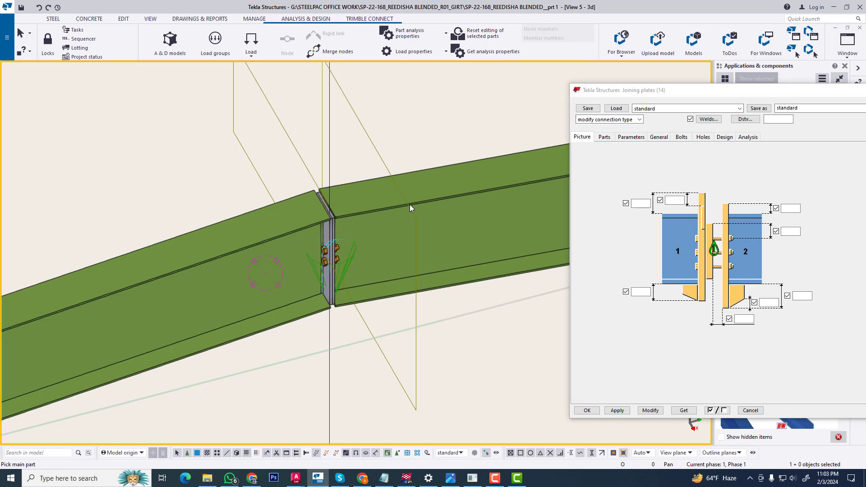
{"action": "middle_click_drag", "start_coordinate": [410, 219], "coordinate": [318, 217], "text": "ctrl"}
{"action": "scroll", "coordinate": [319, 217], "scroll_direction": "up", "scroll_amount": 3}
{"action": "middle_click_drag", "start_coordinate": [331, 265], "coordinate": [327, 283], "text": "ctrl"}
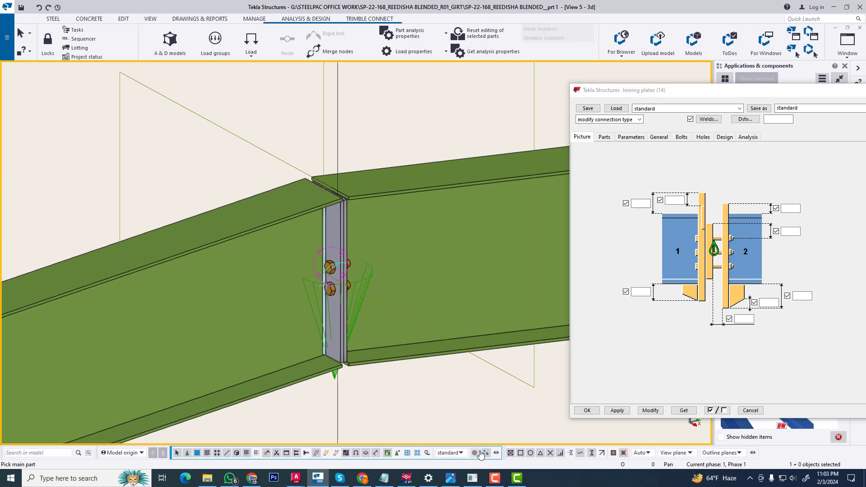
Switch to AutoCAD to examine the bolts, plates and stiffeners in Detail K7, and return to the Tekla Structures model.
{"action": "mouse_move", "coordinate": [296, 477]}
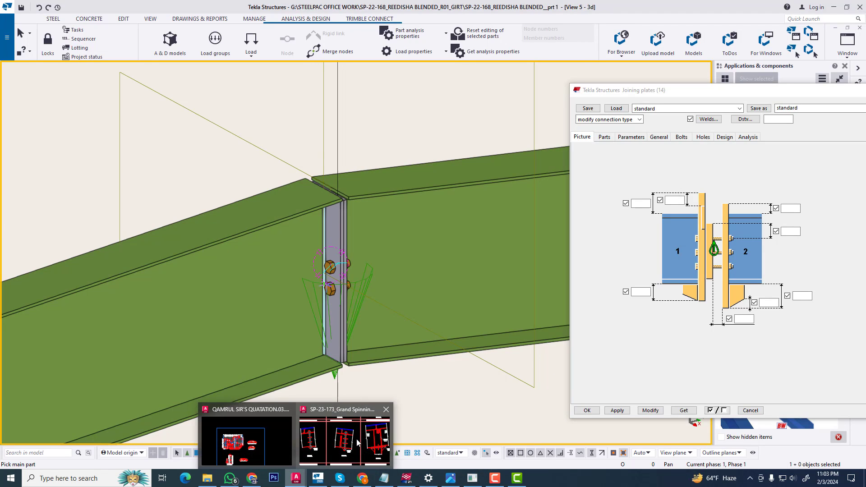
{"action": "left_click", "coordinate": [377, 445]}
{"action": "scroll", "coordinate": [316, 266], "scroll_direction": "up", "scroll_amount": 6}
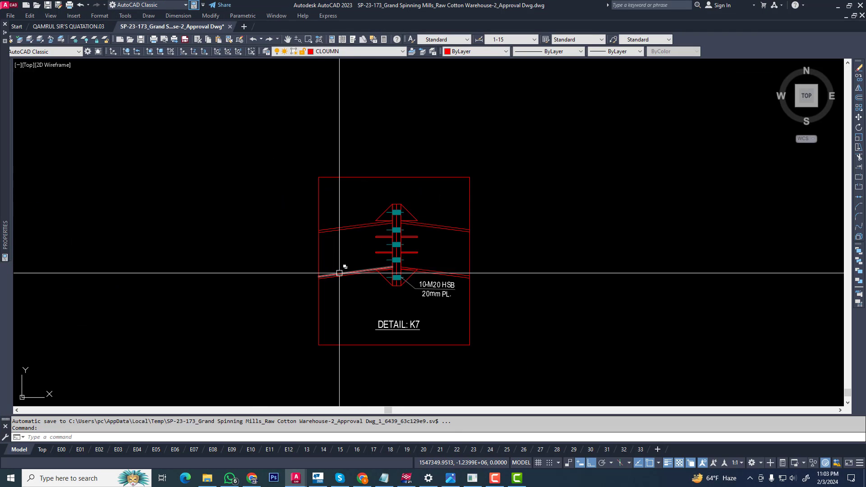
{"action": "scroll", "coordinate": [388, 244], "scroll_direction": "down", "scroll_amount": 3}
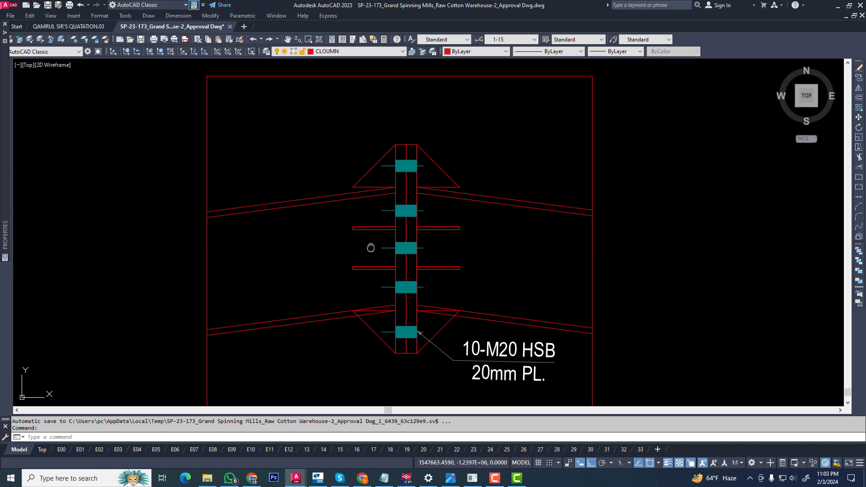
{"action": "left_click", "coordinate": [319, 481]}
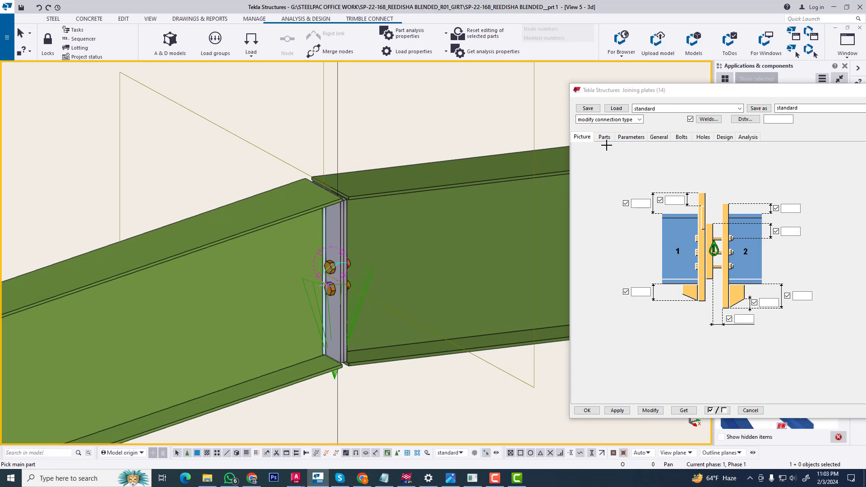
Set the upper and lower edge distances of both end plates to -100 and modify the ridge connection with them.
{"action": "left_click", "coordinate": [605, 137]}
{"action": "mouse_move", "coordinate": [634, 89]}
{"action": "left_mouse_down"}
{"action": "mouse_move", "coordinate": [472, 93]}
{"action": "mouse_move", "coordinate": [504, 99]}
{"action": "left_mouse_up"}
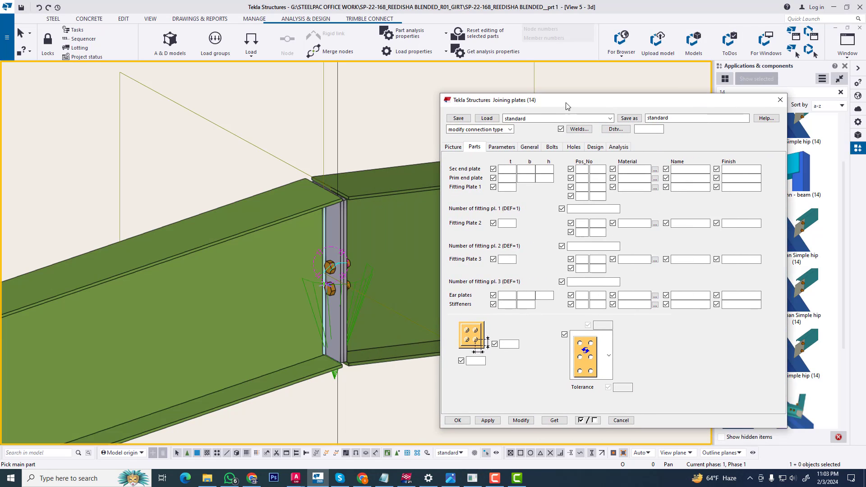
{"action": "left_click", "coordinate": [453, 146]}
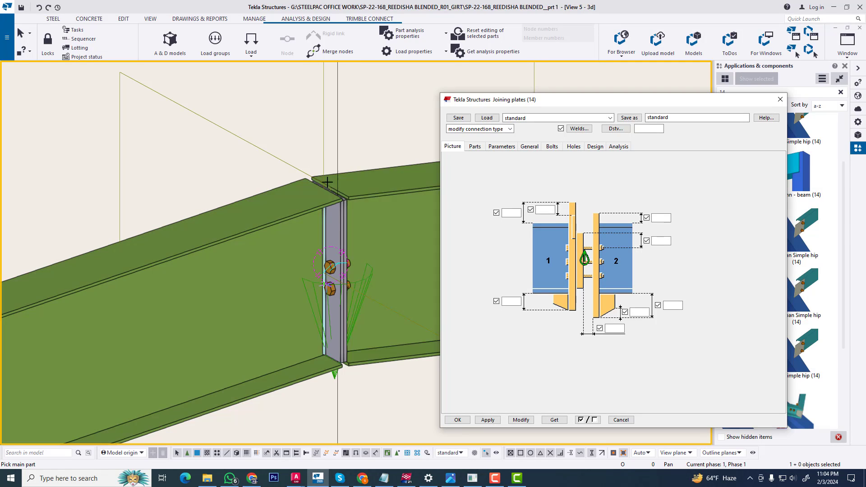
{"action": "left_click", "coordinate": [513, 214]}
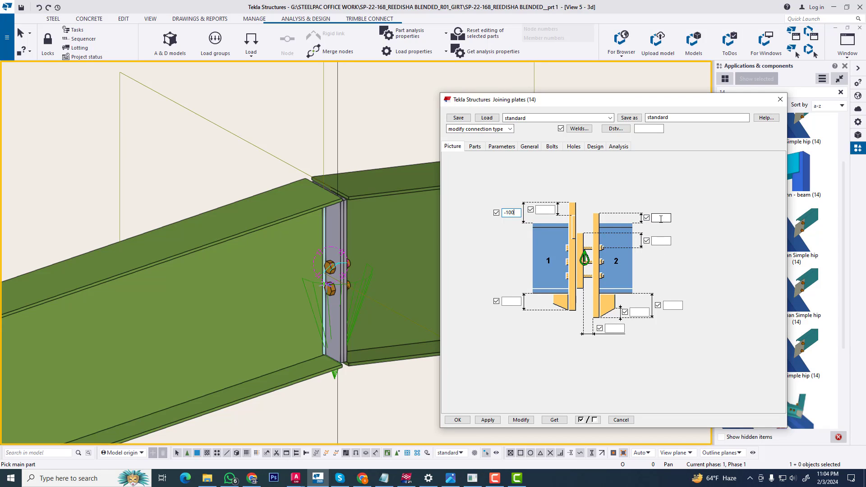
{"action": "left_click", "coordinate": [661, 218]}
{"action": "type", "text": "-100"}
{"action": "left_click", "coordinate": [672, 306]}
{"action": "type", "text": "-100"}
{"action": "left_click", "coordinate": [507, 300]}
{"action": "type", "text": "--100"}
{"action": "left_click", "coordinate": [521, 420]}
{"action": "left_click", "coordinate": [336, 273]}
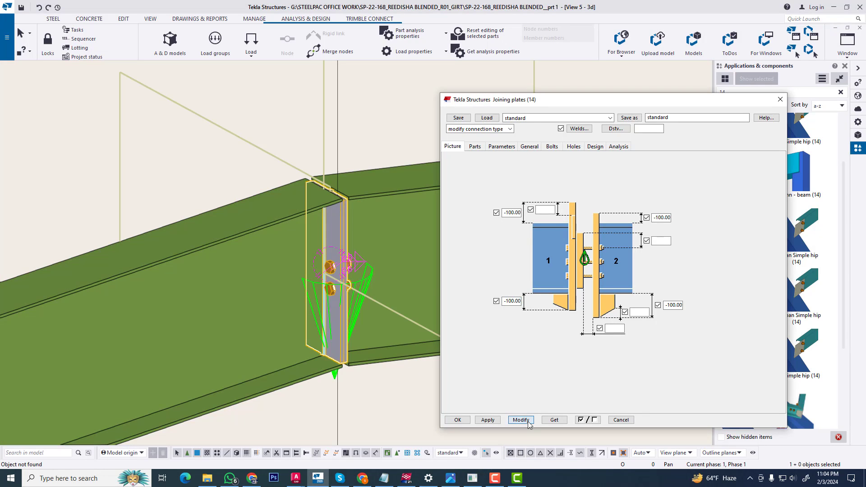
{"action": "left_click", "coordinate": [521, 419]}
Set the thickness of the secondary and primary end plates to 20 mm.
{"action": "left_click", "coordinate": [474, 147]}
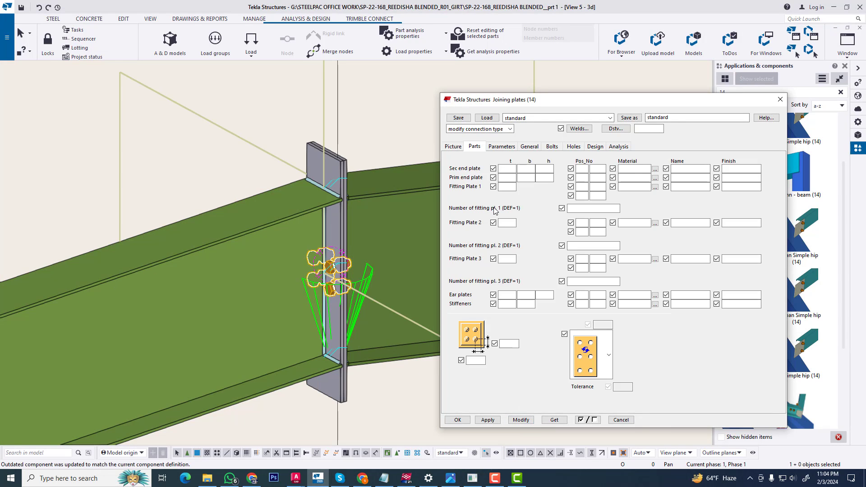
{"action": "left_click", "coordinate": [506, 169]}
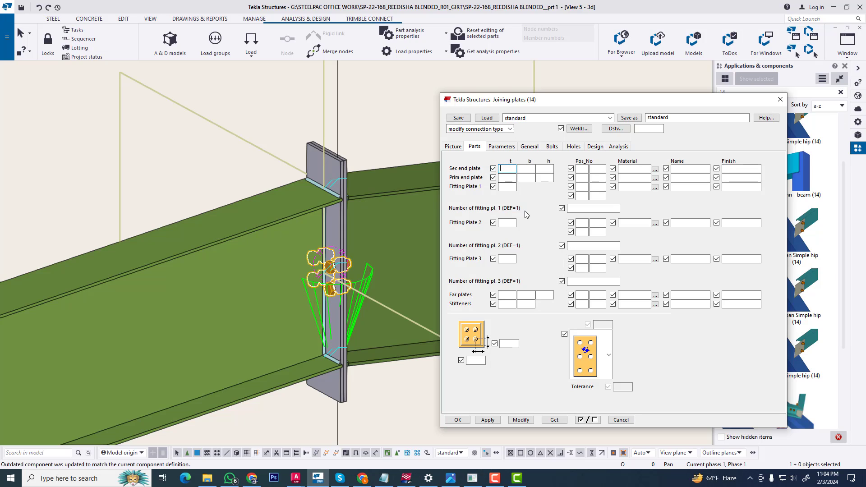
{"action": "type", "text": "20"}
{"action": "left_click", "coordinate": [507, 179]}
{"action": "type", "text": "2"}
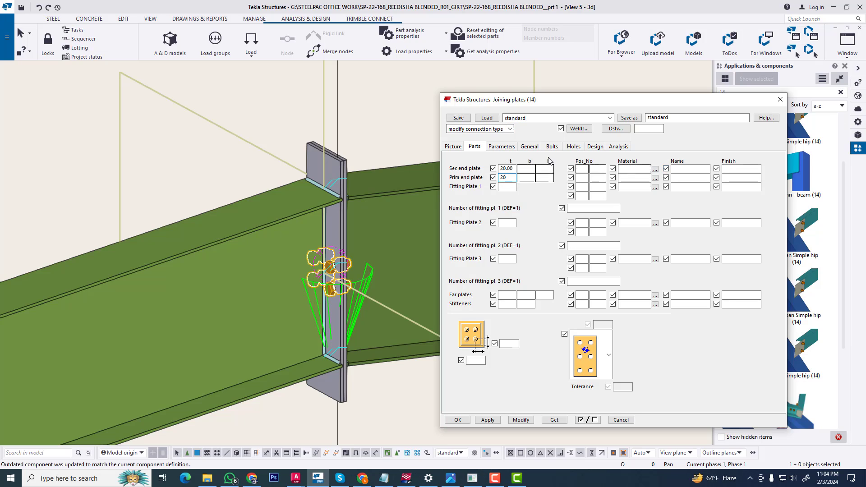
Set the material to 50 for the secondary end plate, primary end plate and Fitting Plate 1.
{"action": "left_click", "coordinate": [632, 170]}
{"action": "type", "text": "50"}
{"action": "left_click", "coordinate": [628, 177]}
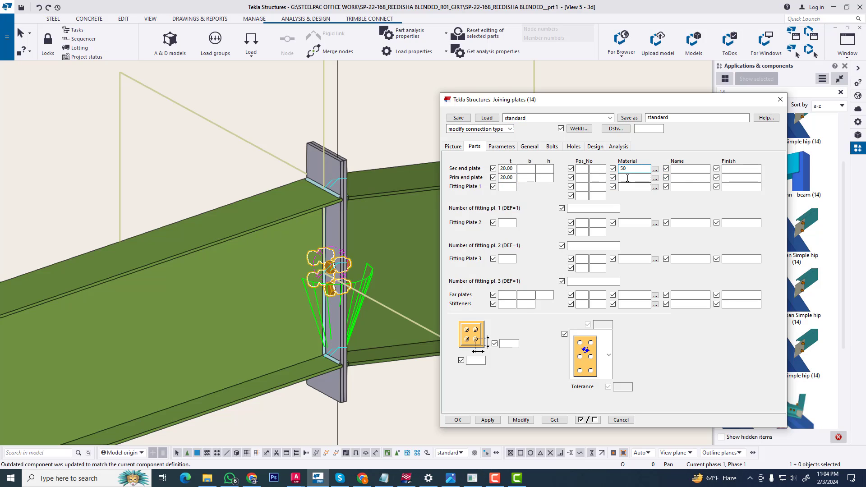
{"action": "type", "text": "52"}
{"action": "type", "text": "50"}
{"action": "left_click", "coordinate": [631, 187]}
{"action": "type", "text": "50"}
Name both end plates END PLATE and give them position prefix EP with start number 1.
{"action": "left_click", "coordinate": [682, 170]}
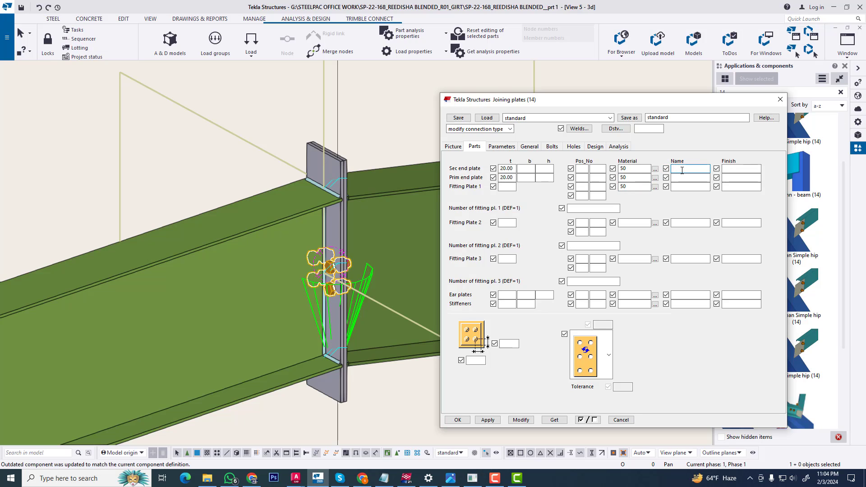
{"action": "type", "text": "END"}
{"action": "left_click", "coordinate": [682, 177]}
{"action": "type", "text": "END PLATE"}
{"action": "left_click", "coordinate": [582, 169]}
{"action": "type", "text": "EP"}
{"action": "left_click", "coordinate": [580, 178]}
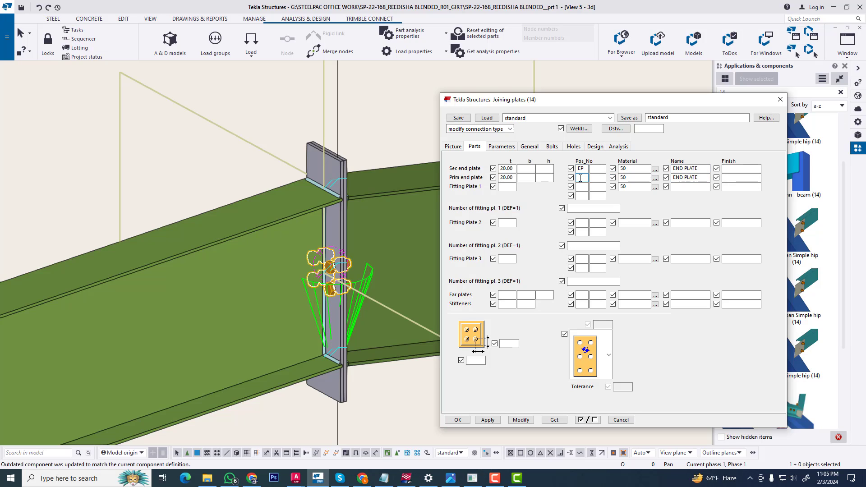
{"action": "left_click", "coordinate": [596, 169]}
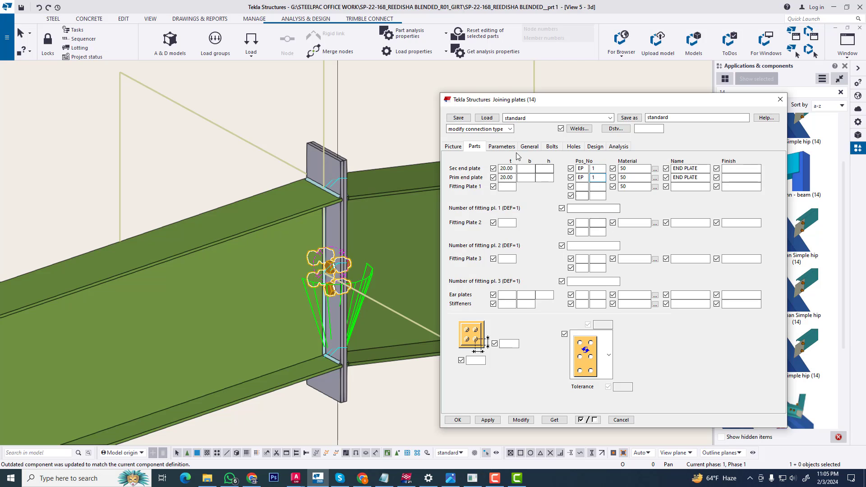
Configure the connection bolts with size 20, standard 8.8XOX and a tolerance of 2.
{"action": "left_click", "coordinate": [504, 147]}
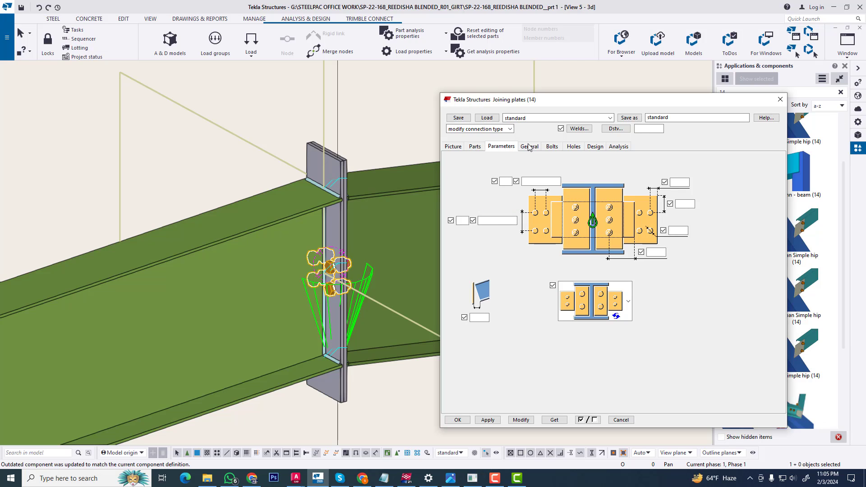
{"action": "left_click", "coordinate": [529, 148]}
{"action": "left_click", "coordinate": [551, 147]}
{"action": "left_click", "coordinate": [545, 162]}
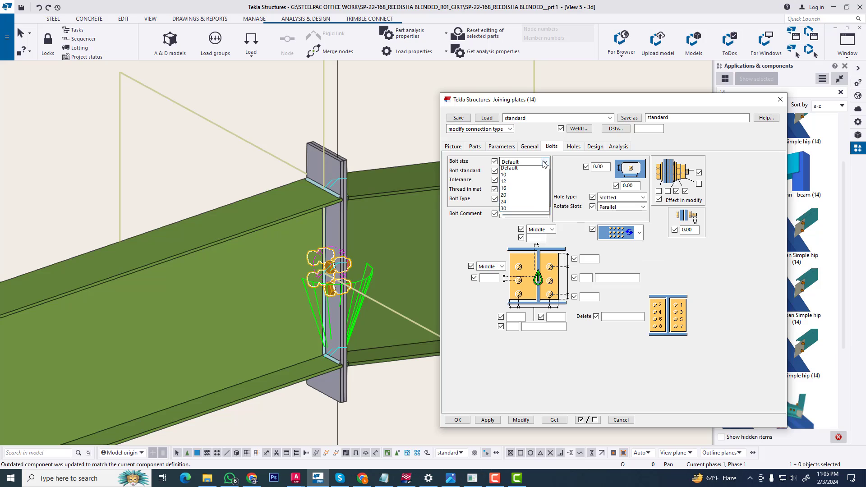
{"action": "left_click", "coordinate": [527, 195]}
{"action": "left_click", "coordinate": [535, 172]}
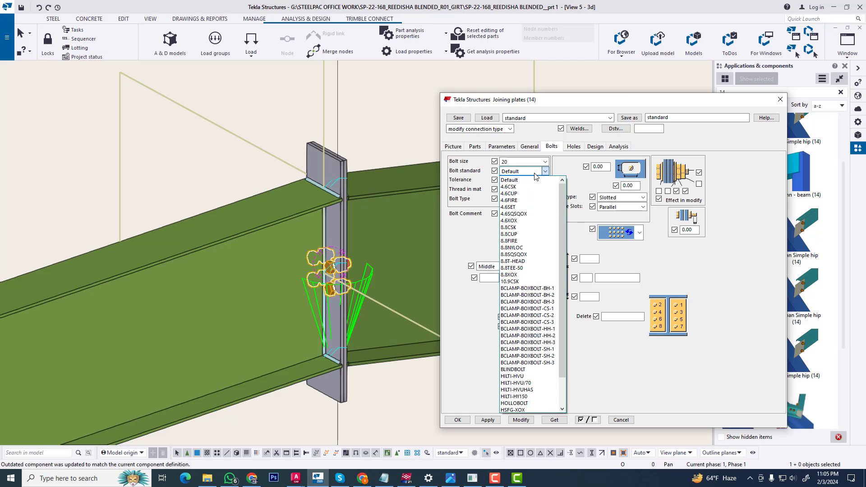
{"action": "left_click", "coordinate": [519, 274]}
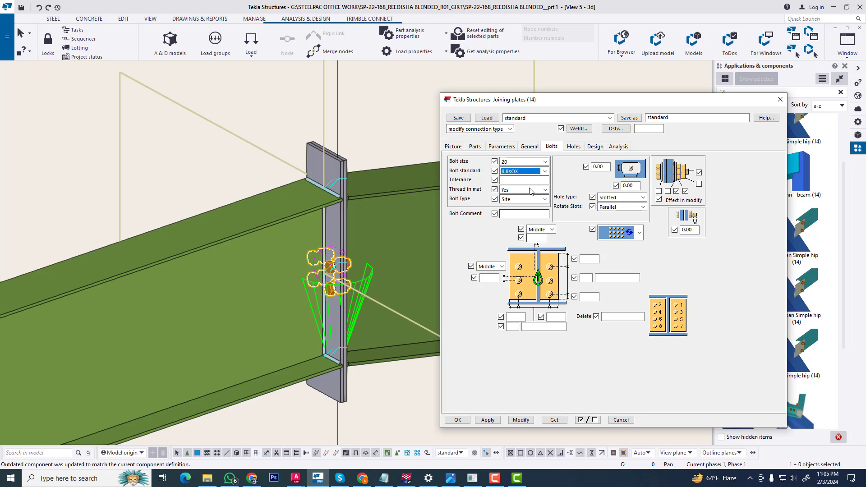
{"action": "left_click", "coordinate": [527, 180]}
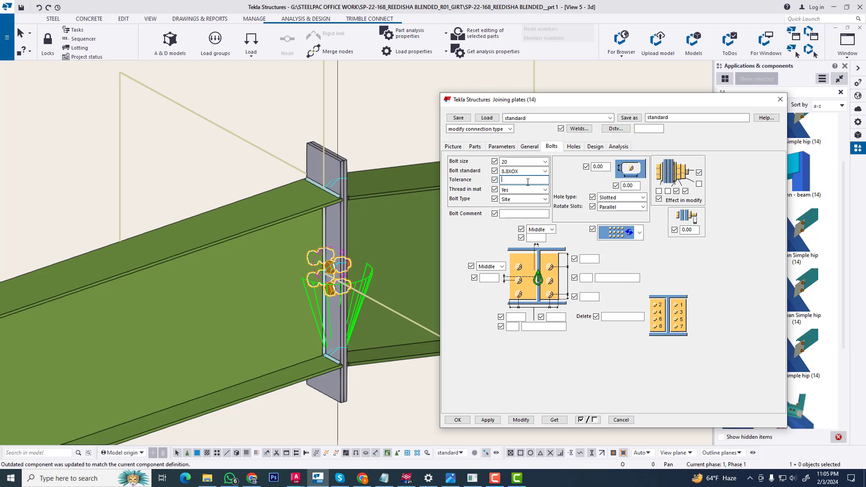
Set the bolt group's horizontal and vertical offsets from the middle to 0.
{"action": "left_click", "coordinate": [541, 238]}
{"action": "type", "text": "0"}
{"action": "left_click", "coordinate": [487, 278]}
{"action": "type", "text": "0"}
{"action": "left_click", "coordinate": [588, 260]}
{"action": "type", "text": "50"}
{"action": "left_click_drag", "start_coordinate": [589, 259], "coordinate": [493, 264]}
{"action": "key", "text": "BackSpace"}
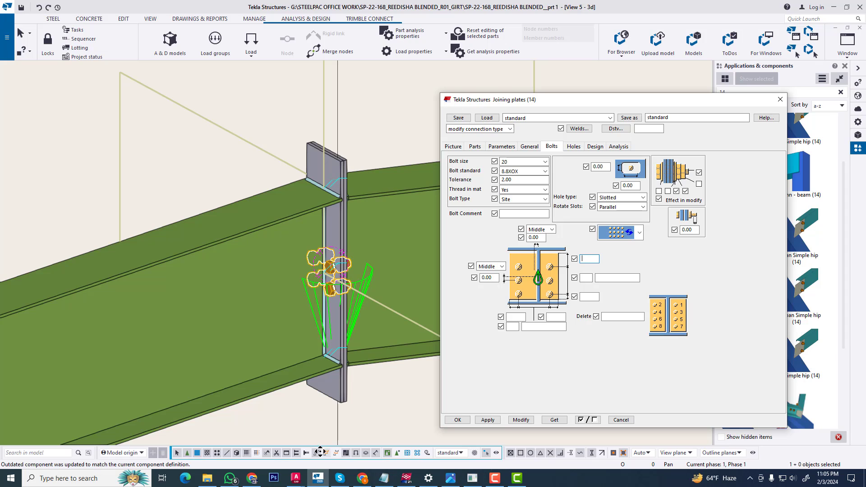
Switch to AutoCAD to check the bolt rows in Detail K7 and return to the Tekla Structures bolt settings.
{"action": "left_click", "coordinate": [295, 478]}
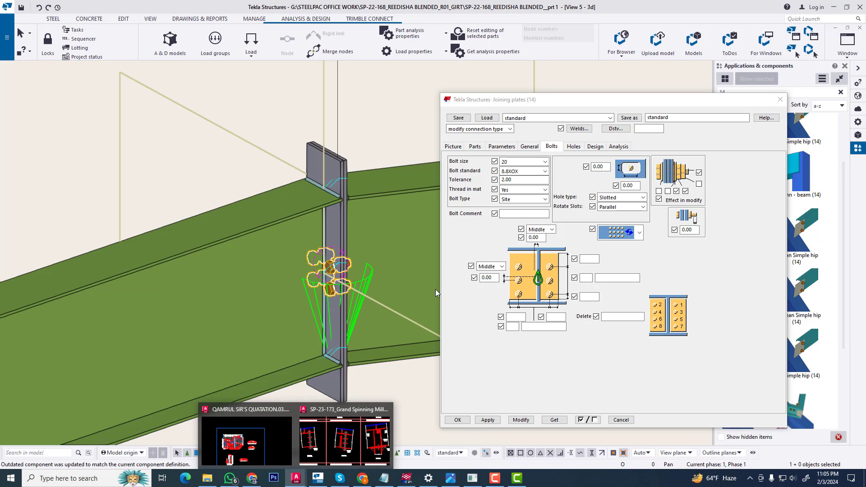
{"action": "left_click", "coordinate": [370, 443]}
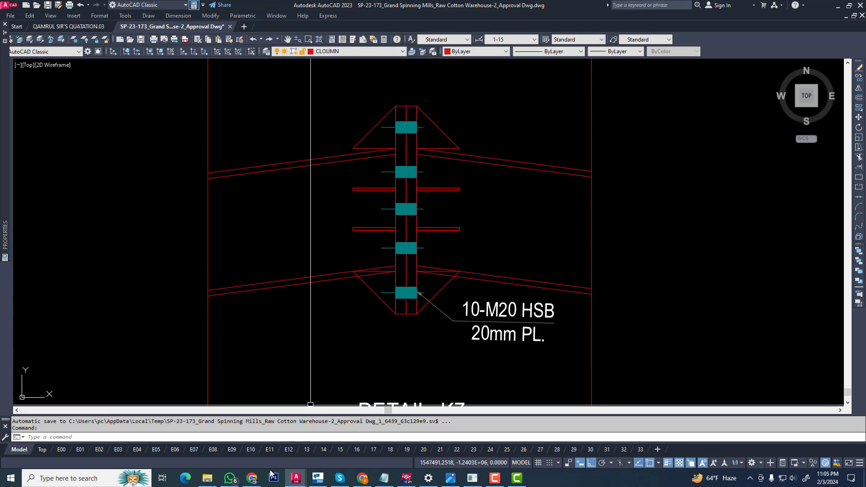
{"action": "left_click", "coordinate": [319, 478]}
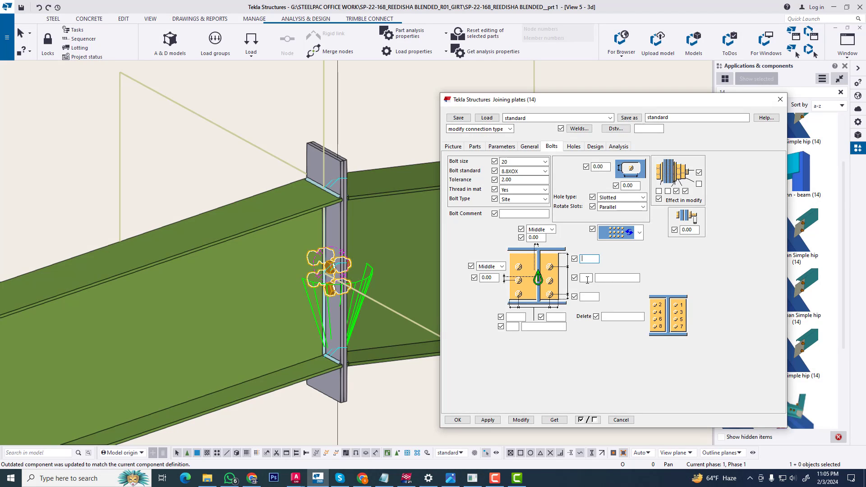
Set 5 bolt rows at 150 vertical spacing, with top and bottom edge distances of 50.
{"action": "left_click", "coordinate": [587, 279]}
{"action": "double_click", "coordinate": [583, 279]}
{"action": "left_click", "coordinate": [599, 277]}
{"action": "left_click", "coordinate": [587, 260]}
{"action": "type", "text": "50"}
{"action": "left_click", "coordinate": [591, 296]}
{"action": "type", "text": "50"}
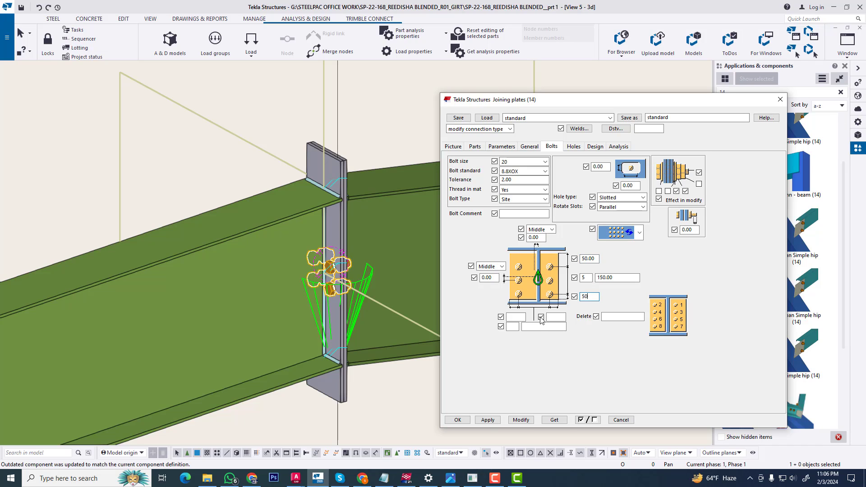
Set 2 bolt columns at 120 horizontal spacing with side edge distances of 50, and apply the bolt layout to the connection.
{"action": "left_click", "coordinate": [513, 327]}
{"action": "type", "text": "2"}
{"action": "left_click", "coordinate": [534, 326]}
{"action": "type", "text": "120"}
{"action": "left_click", "coordinate": [517, 317]}
{"action": "type", "text": "50"}
{"action": "left_click", "coordinate": [556, 317]}
{"action": "type", "text": "70"}
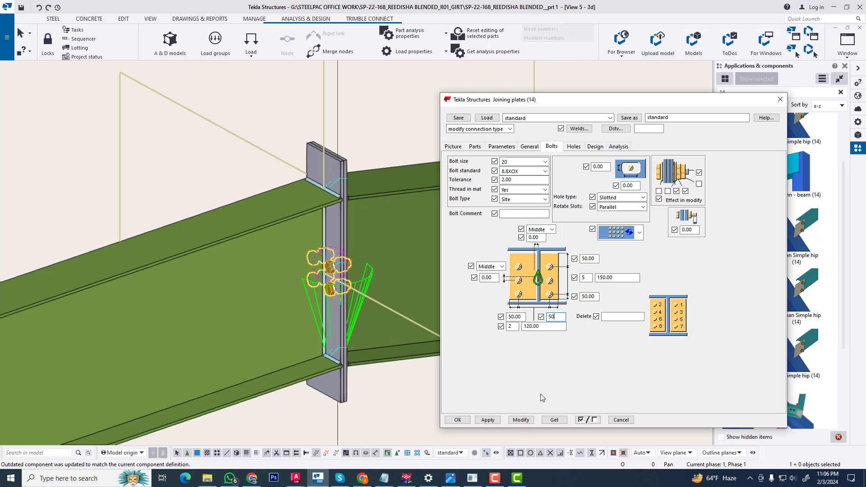
{"action": "left_click", "coordinate": [519, 420]}
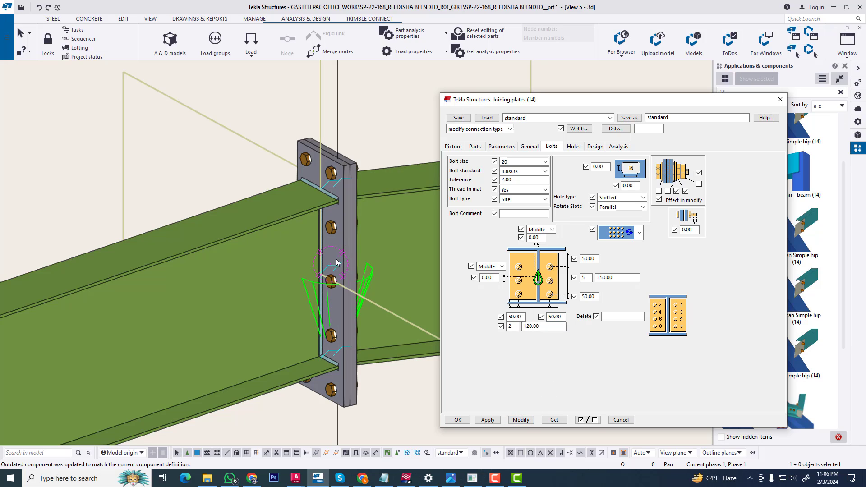
Measure the bolt spacing and edge distances on the end plate with the Bolt spacing tool.
{"action": "scroll", "coordinate": [280, 326], "scroll_direction": "down", "scroll_amount": 1}
{"action": "middle_click_drag", "start_coordinate": [330, 339], "coordinate": [214, 313], "text": "ctrl"}
{"action": "middle_click_drag", "start_coordinate": [287, 311], "coordinate": [263, 291], "text": "ctrl"}
{"action": "right_click", "coordinate": [328, 156]}
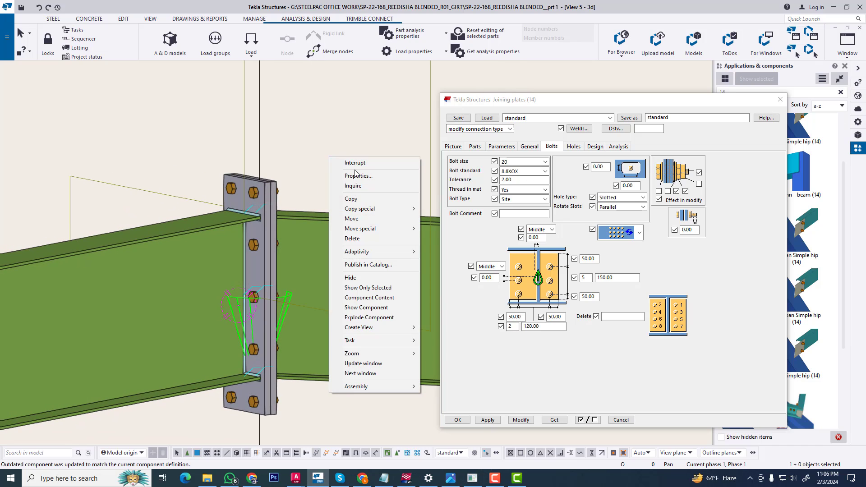
{"action": "left_click", "coordinate": [306, 156]}
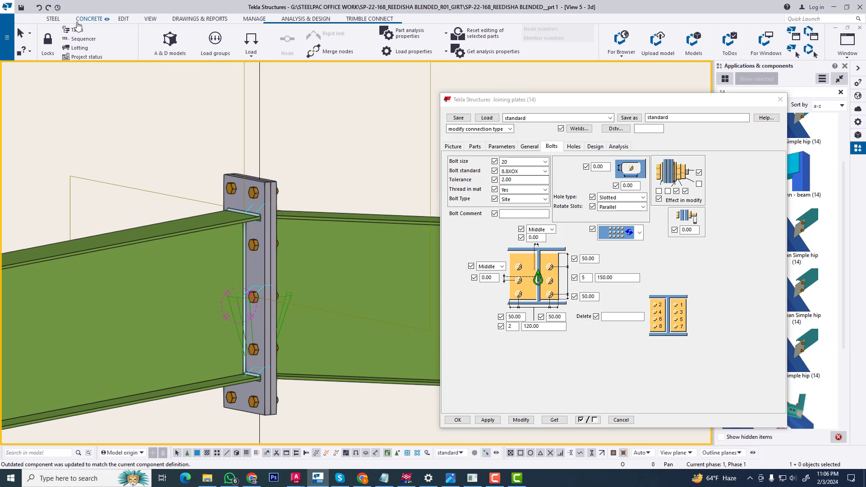
{"action": "left_click", "coordinate": [54, 18]}
{"action": "left_click", "coordinate": [121, 19]}
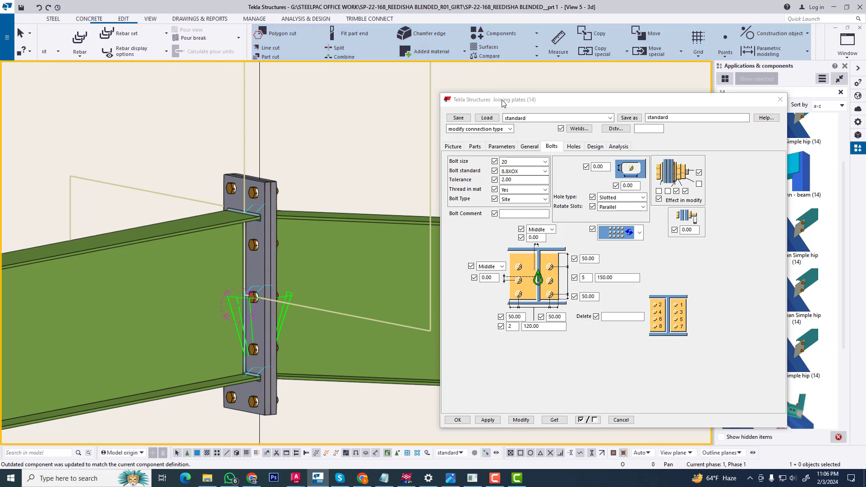
{"action": "left_click", "coordinate": [559, 55]}
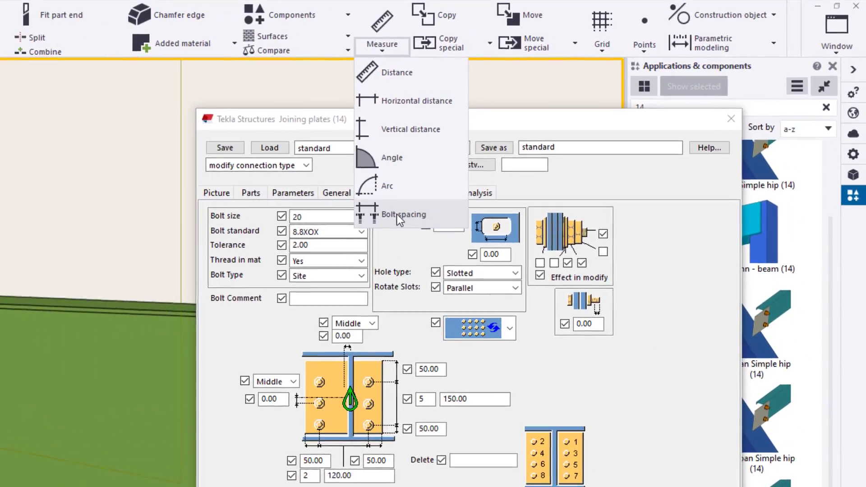
{"action": "left_click", "coordinate": [570, 149]}
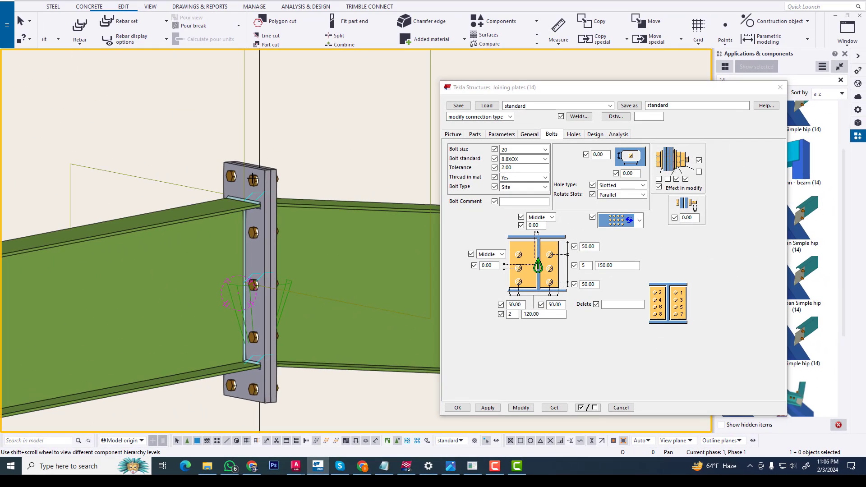
{"action": "left_click", "coordinate": [257, 182]}
{"action": "left_click", "coordinate": [267, 196]}
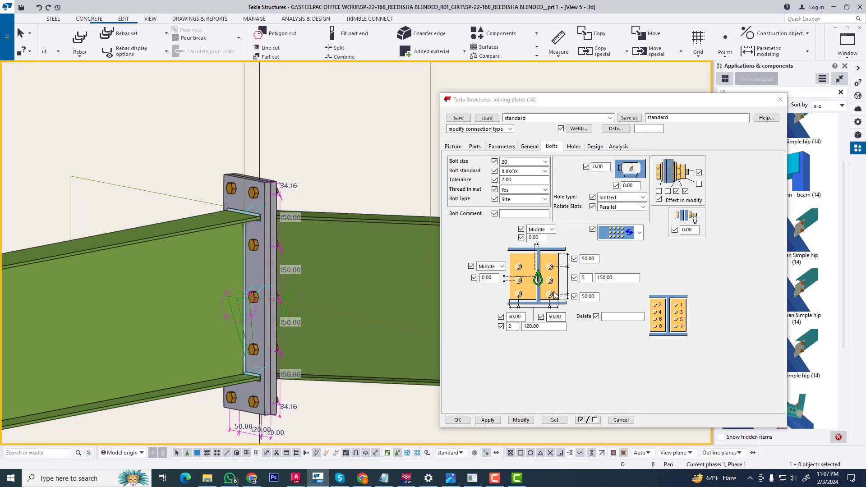
Change the vertical bolt spacing to 120.00 with 3*125.00 intervals, apply it to the selected connection and redraw the view.
{"action": "double_click", "coordinate": [617, 277]}
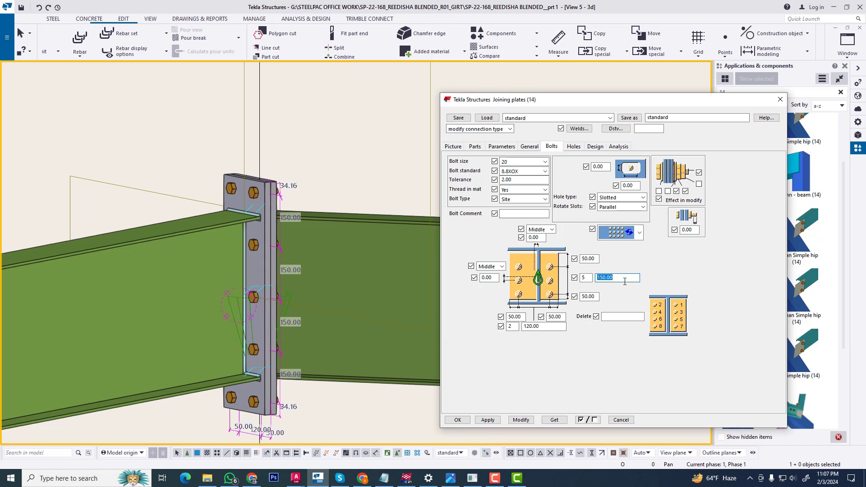
{"action": "key", "text": "BackSpace"}
{"action": "type", "text": "3*125.00 12"}
{"action": "left_click", "coordinate": [517, 422]}
{"action": "left_click", "coordinate": [257, 256]}
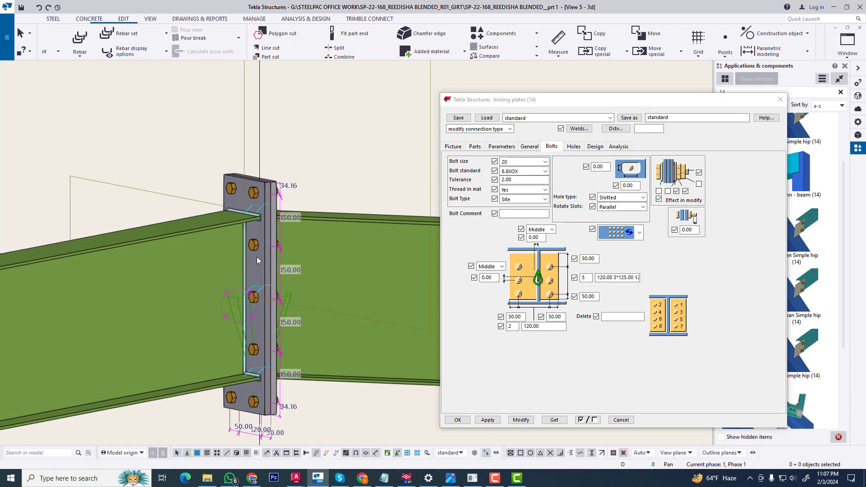
{"action": "left_click", "coordinate": [389, 454]}
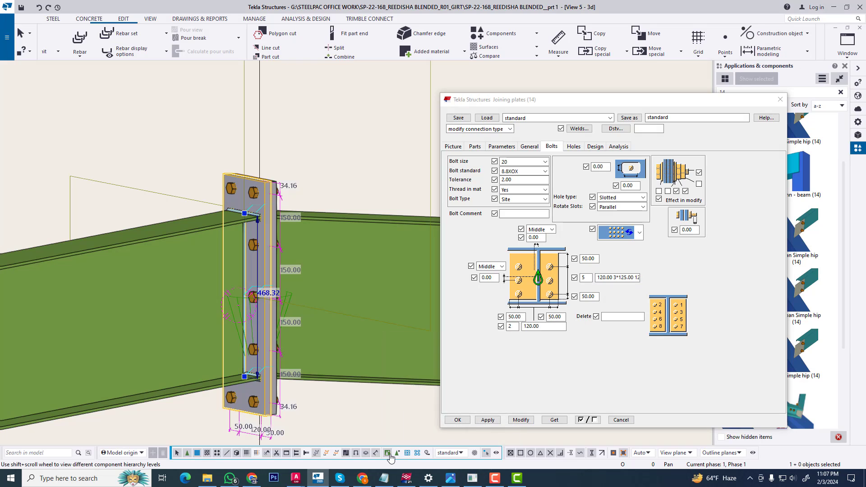
{"action": "left_click", "coordinate": [269, 286]}
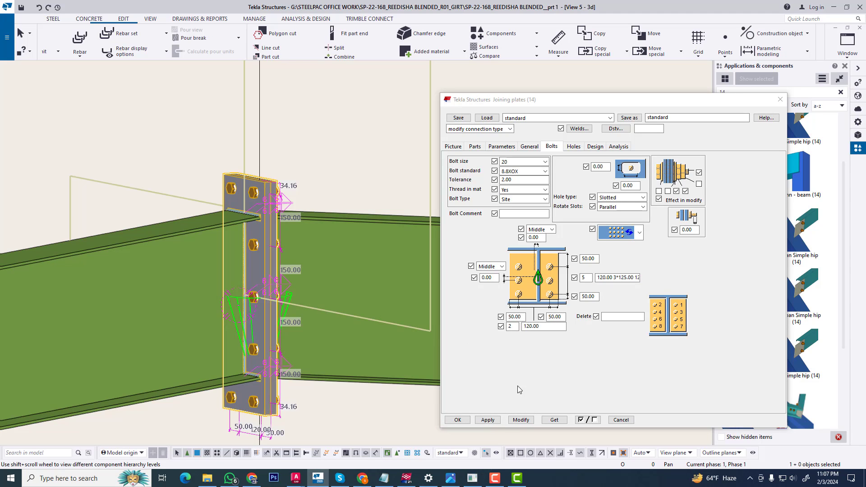
{"action": "left_click", "coordinate": [521, 420]}
{"action": "right_click", "coordinate": [339, 163]}
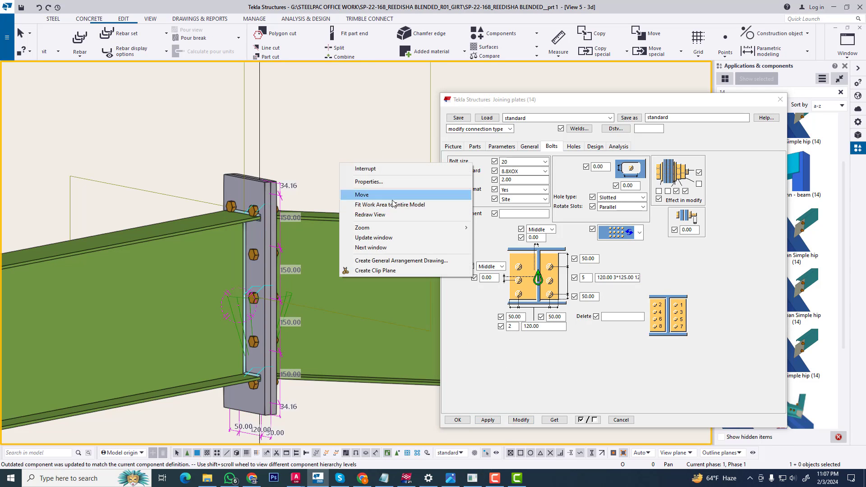
{"action": "left_click", "coordinate": [391, 215]}
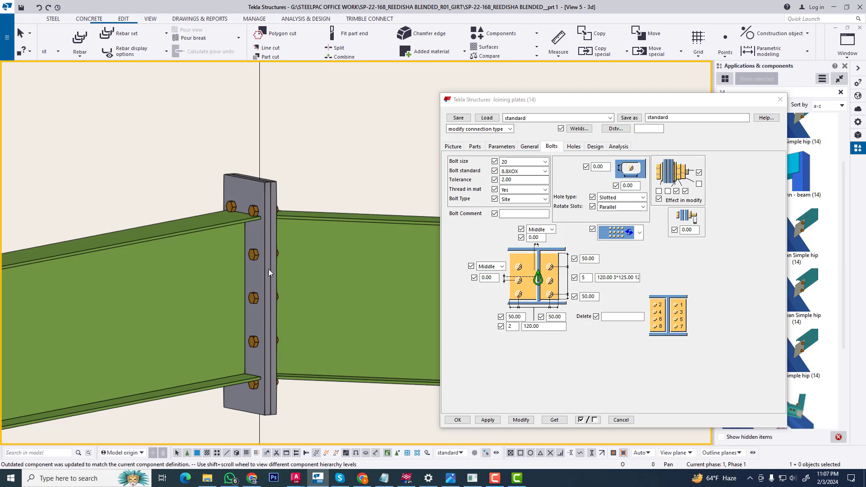
Measure the revised vertical bolt spacing and the distances to the end plate edges.
{"action": "scroll", "coordinate": [273, 302], "scroll_direction": "down", "scroll_amount": 1}
{"action": "middle_click_drag", "start_coordinate": [274, 301], "coordinate": [258, 320], "text": "ctrl"}
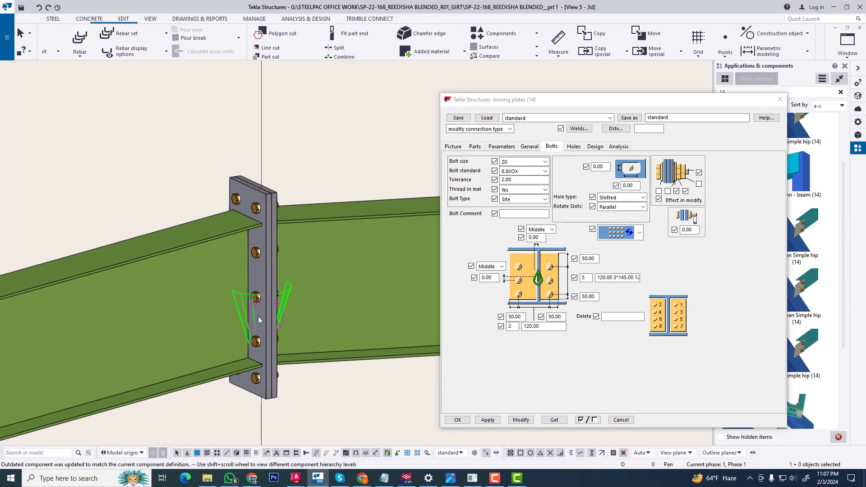
{"action": "left_click", "coordinate": [559, 57]}
{"action": "left_click", "coordinate": [571, 151]}
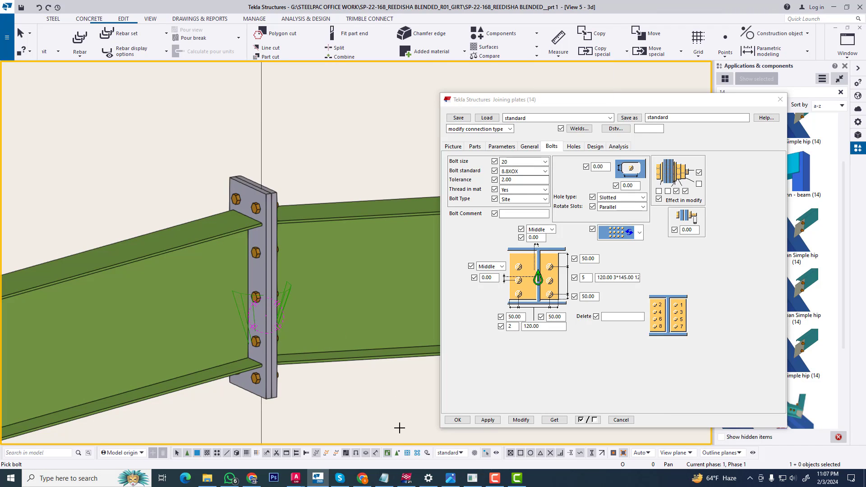
{"action": "left_click", "coordinate": [267, 197]}
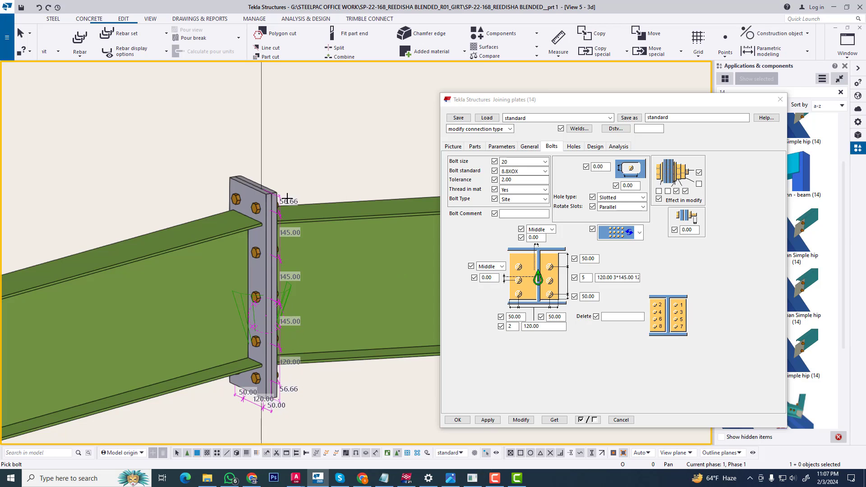
{"action": "right_click", "coordinate": [313, 172]}
{"action": "left_click", "coordinate": [335, 177]}
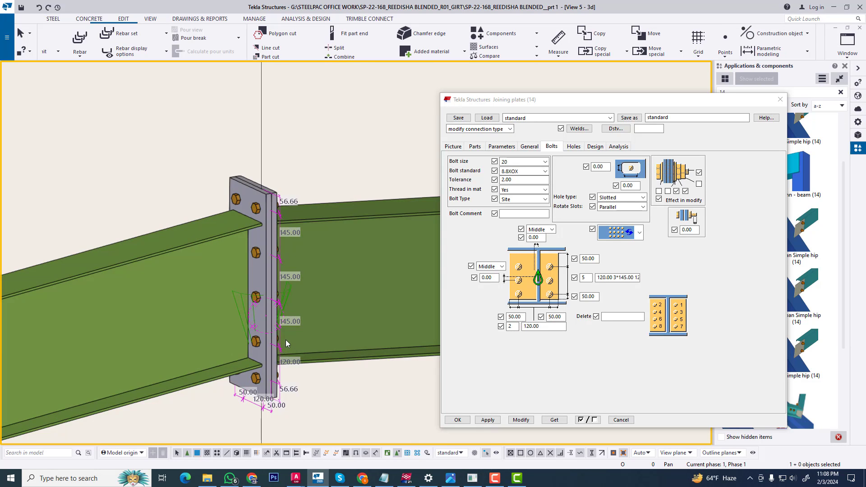
Reduce the 145 bolt spacing intervals to 2, modify the connection and redraw the view.
{"action": "left_click_drag", "start_coordinate": [614, 277], "coordinate": [617, 277]}
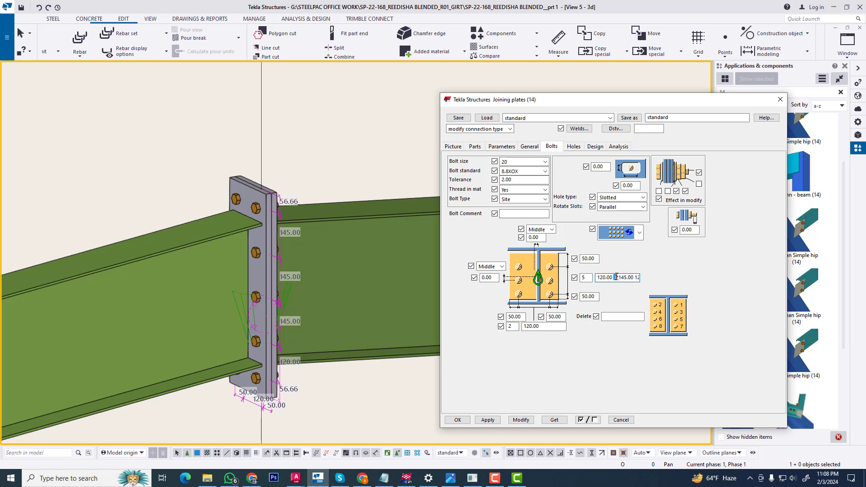
{"action": "type", "text": "2"}
{"action": "left_click", "coordinate": [521, 420]}
{"action": "right_click", "coordinate": [294, 157]}
{"action": "left_click", "coordinate": [348, 207]}
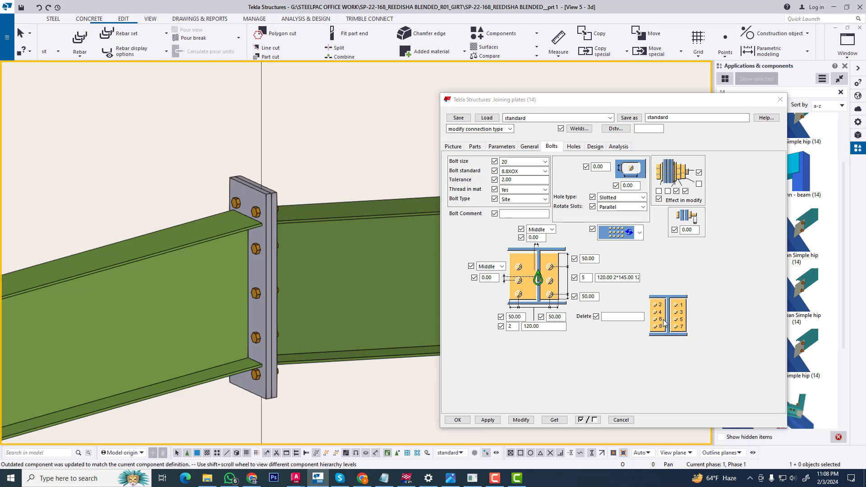
Reopen the connection's bolt settings, apply middle row spacings of 2*155.00 and redraw the view.
{"action": "double_click", "coordinate": [262, 272]}
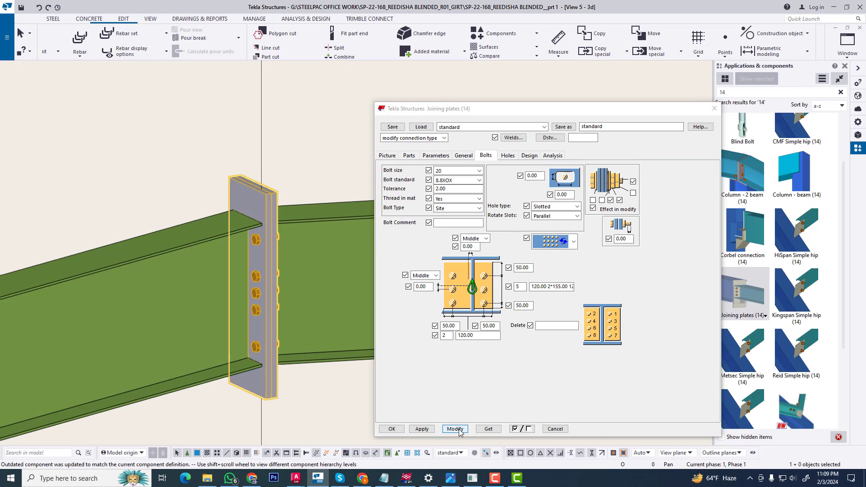
{"action": "right_click", "coordinate": [310, 176]}
{"action": "left_click", "coordinate": [346, 229]}
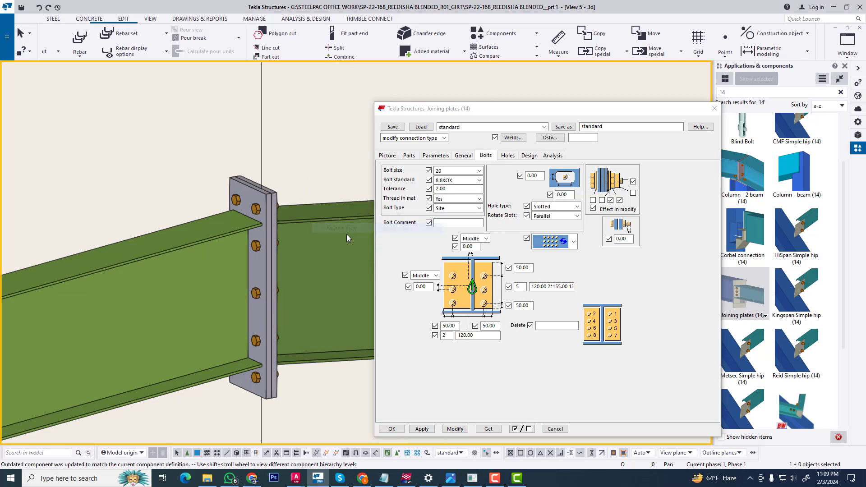
Measure the bolt group's spacing against the end plate to check the widened middle rows.
{"action": "left_click", "coordinate": [557, 56]}
{"action": "left_click", "coordinate": [576, 160]}
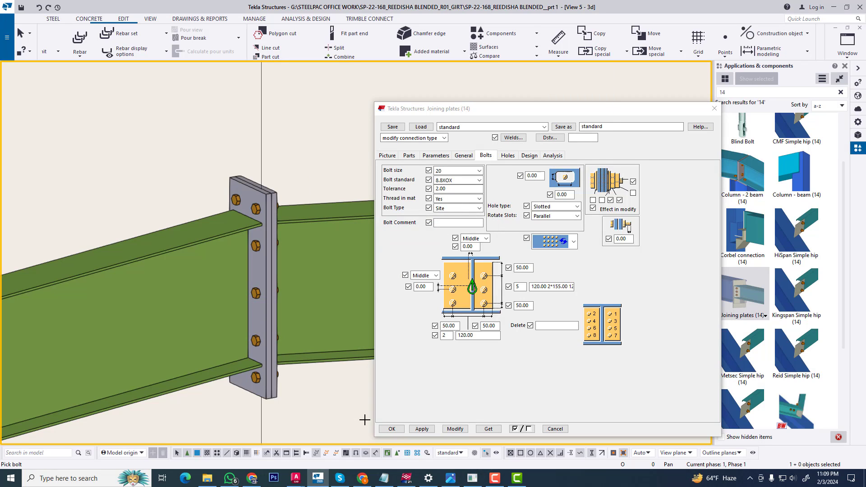
{"action": "left_click", "coordinate": [263, 201]}
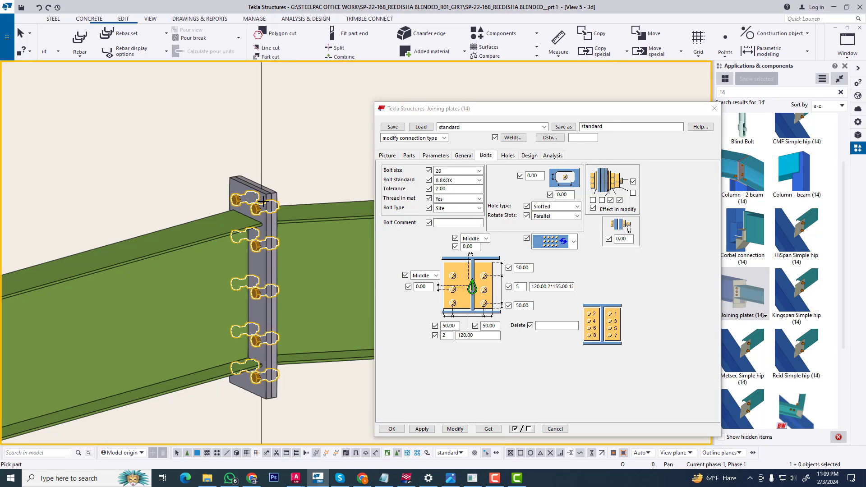
{"action": "left_click", "coordinate": [264, 203]}
{"action": "right_click", "coordinate": [293, 159]}
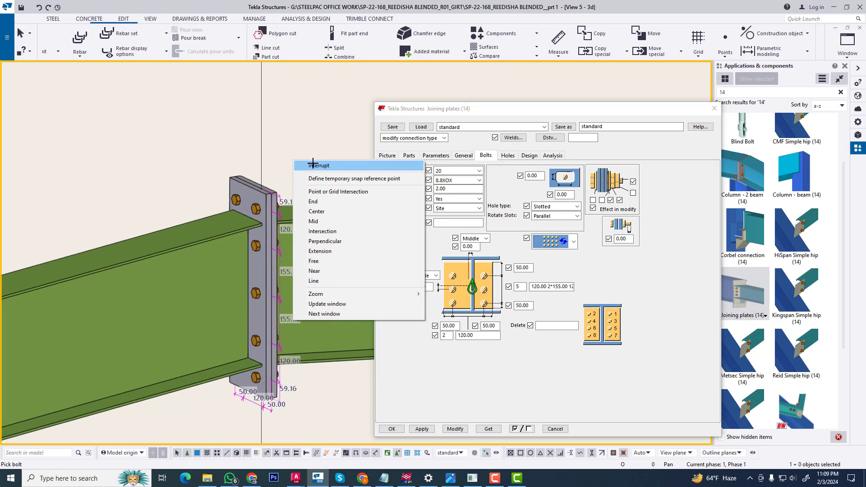
{"action": "left_click", "coordinate": [311, 166]}
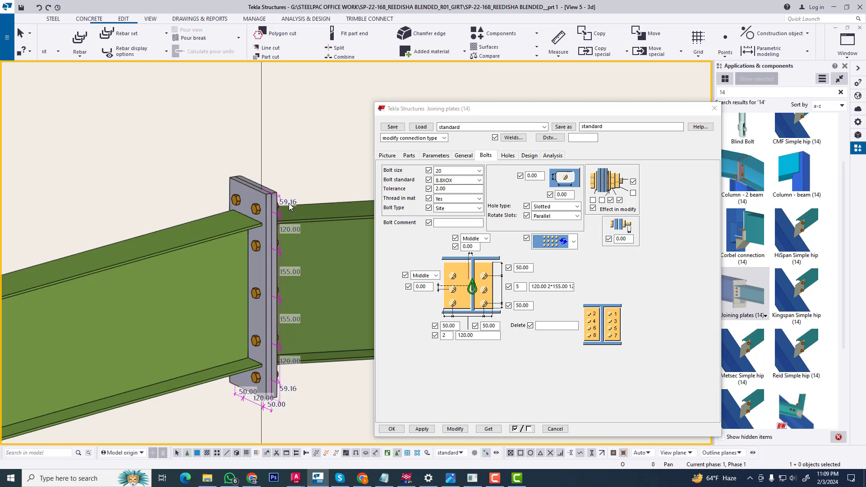
Set the vertical bolt spacing to 124.00 2*155.00 124.00, apply it to the selected connection and redraw the view.
{"action": "left_click", "coordinate": [538, 287]}
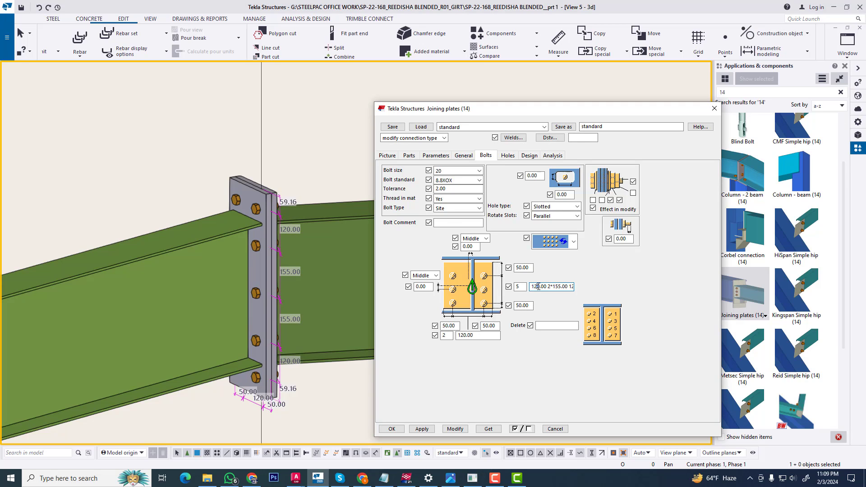
{"action": "left_click_drag", "start_coordinate": [570, 287], "coordinate": [576, 291]}
{"action": "left_click", "coordinate": [566, 286]}
{"action": "type", "text": "4"}
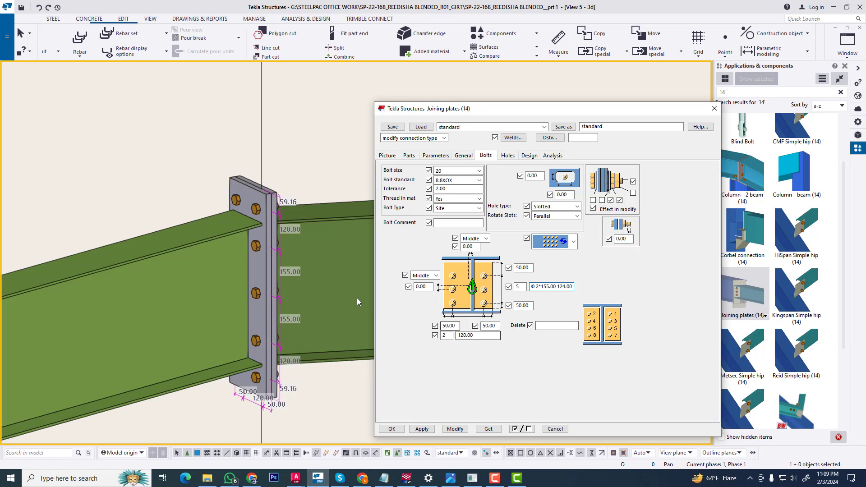
{"action": "left_click", "coordinate": [387, 452]}
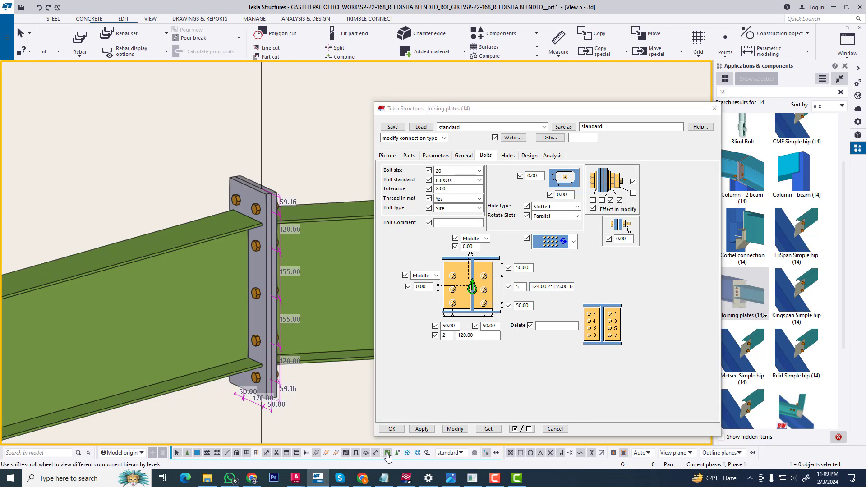
{"action": "left_click", "coordinate": [266, 284]}
{"action": "left_click", "coordinate": [455, 429]}
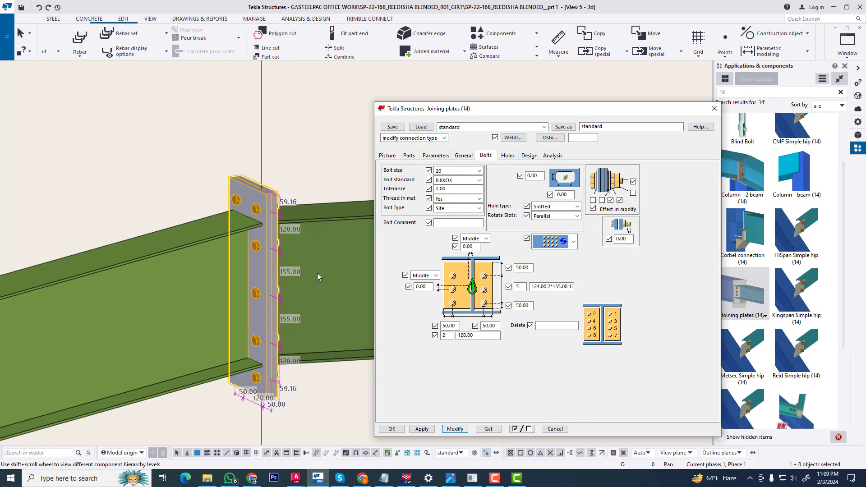
{"action": "right_click", "coordinate": [122, 157]}
{"action": "left_click", "coordinate": [158, 210]}
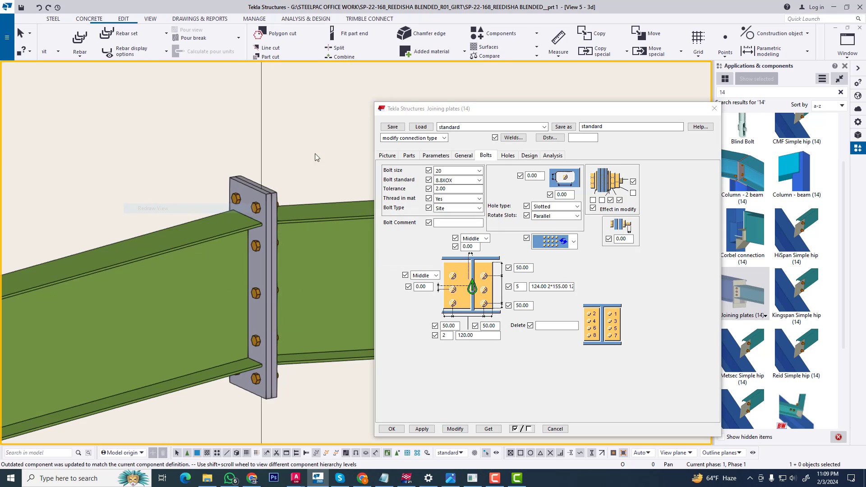
Measure the bolt spacing with the new outer rows, and clear the temporary dimensions from the view.
{"action": "left_click", "coordinate": [558, 56]}
{"action": "left_click", "coordinate": [580, 160]}
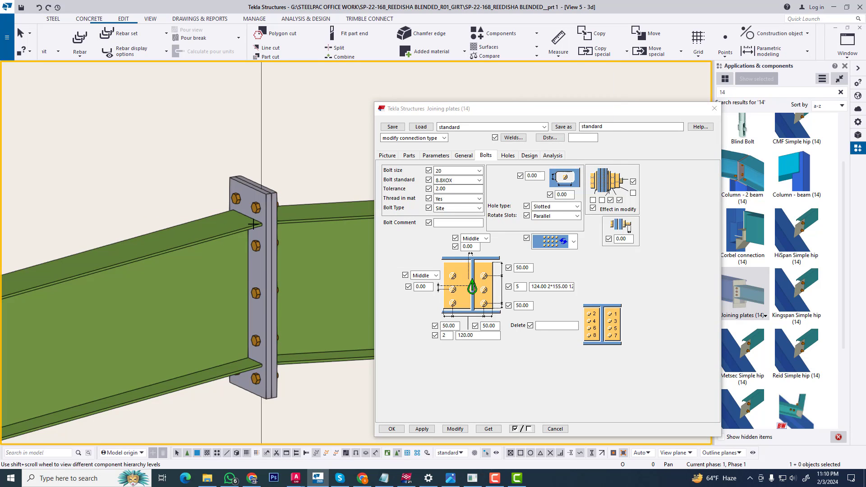
{"action": "left_click", "coordinate": [260, 195]}
{"action": "left_click", "coordinate": [327, 234]}
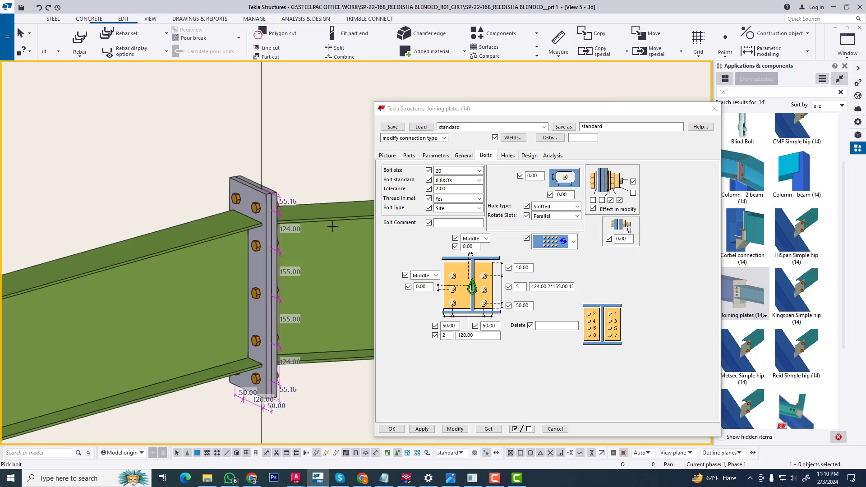
{"action": "right_click", "coordinate": [299, 145]}
{"action": "left_click", "coordinate": [323, 151]}
{"action": "right_click", "coordinate": [299, 131]}
{"action": "left_click", "coordinate": [330, 184]}
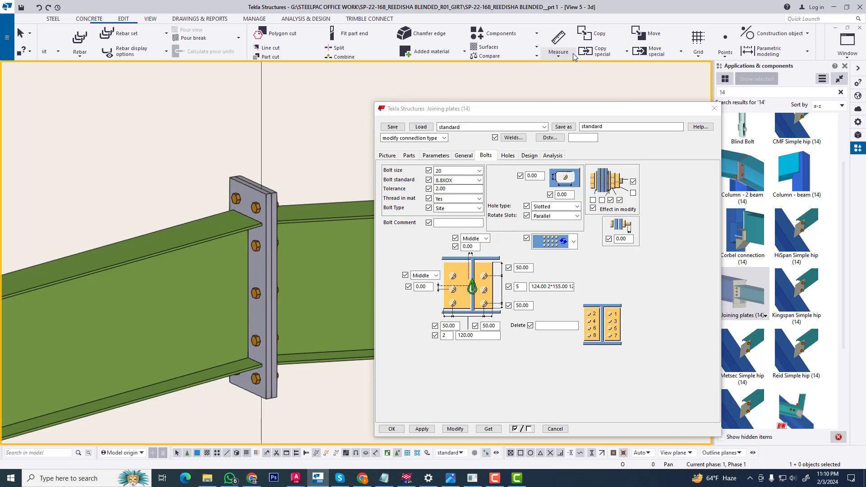
Apply the Joining plates (14) settings to the selected connection, close its properties and redraw the 3D view.
{"action": "right_click", "coordinate": [266, 131]}
{"action": "left_click", "coordinate": [307, 182]}
{"action": "left_click", "coordinate": [428, 155]}
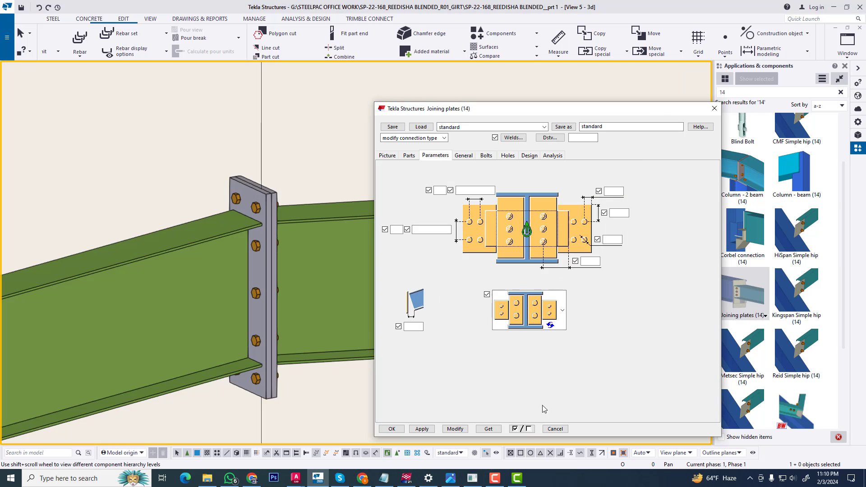
{"action": "left_click", "coordinate": [454, 430]}
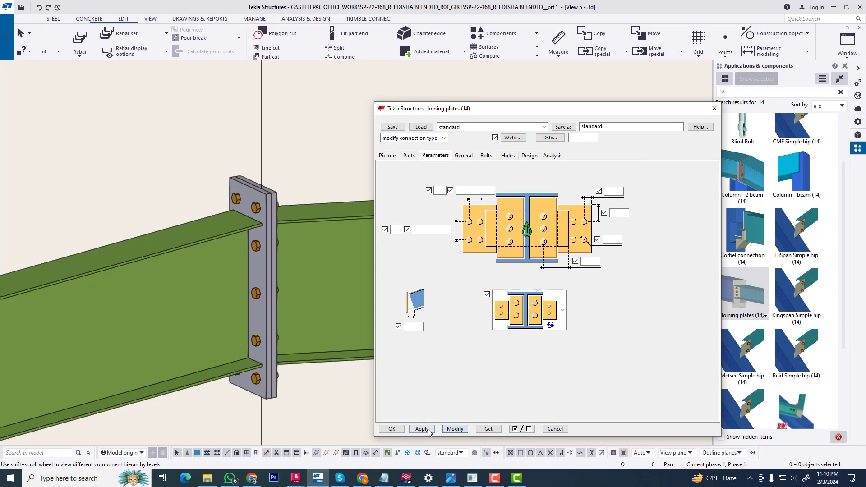
{"action": "left_click", "coordinate": [392, 431]}
{"action": "right_click", "coordinate": [145, 126]}
{"action": "left_click", "coordinate": [195, 180]}
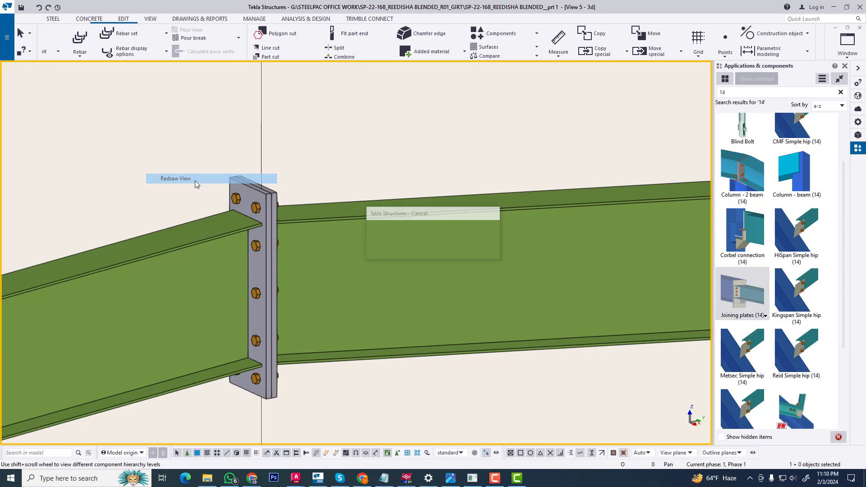
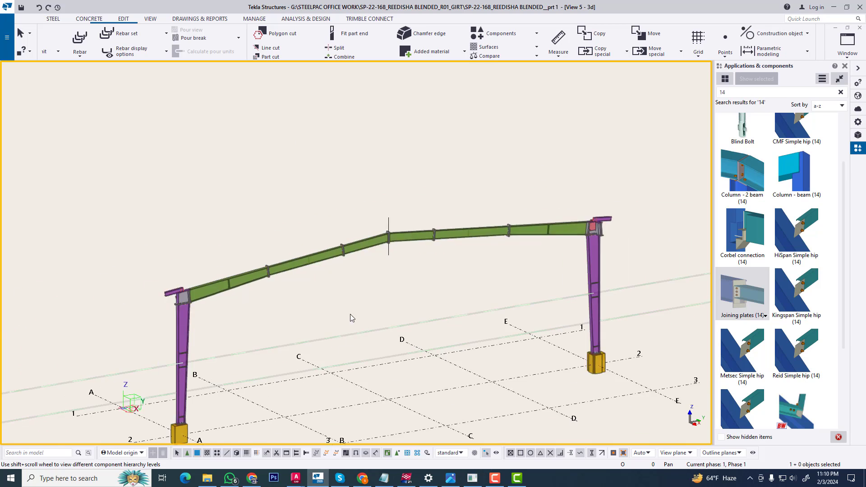
Open View 3 - Grid 2 and redraw it at the ridge connection.
{"action": "left_click", "coordinate": [858, 82]}
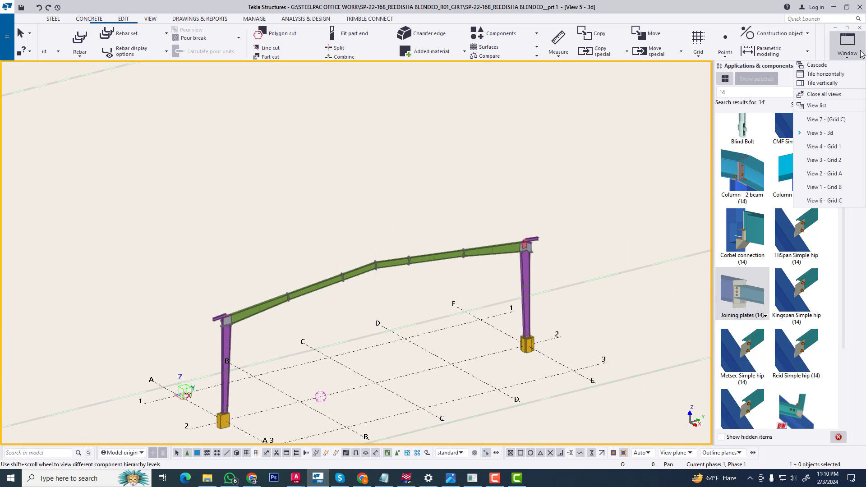
{"action": "left_click", "coordinate": [830, 160]}
{"action": "scroll", "coordinate": [454, 204], "scroll_direction": "down", "scroll_amount": 8}
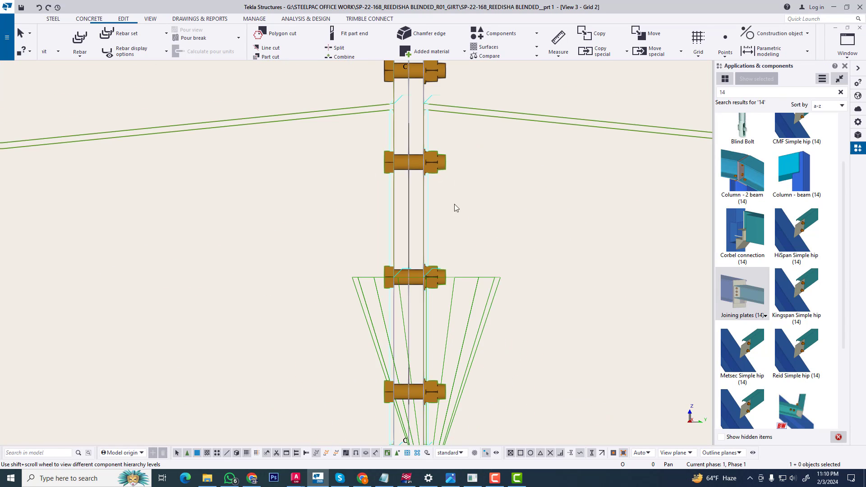
{"action": "right_click", "coordinate": [469, 159]}
{"action": "left_click", "coordinate": [491, 208]}
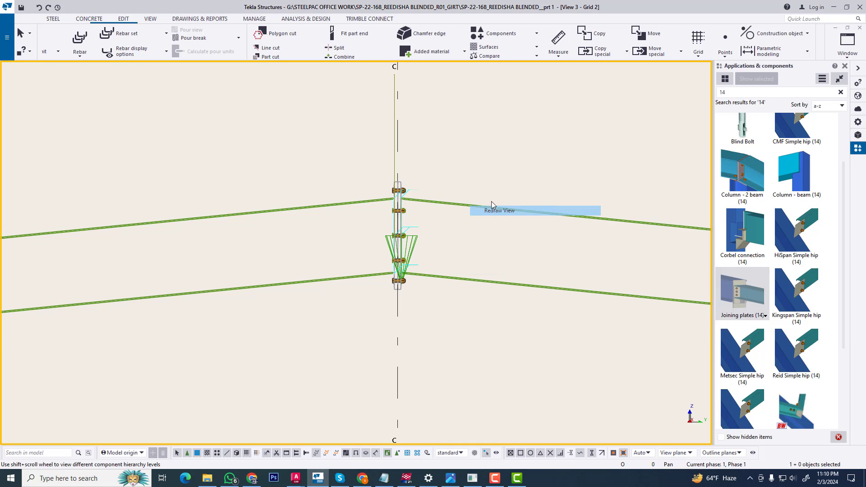
{"action": "scroll", "coordinate": [409, 172], "scroll_direction": "up", "scroll_amount": 6}
{"action": "middle_click_drag", "start_coordinate": [411, 171], "coordinate": [361, 156]}
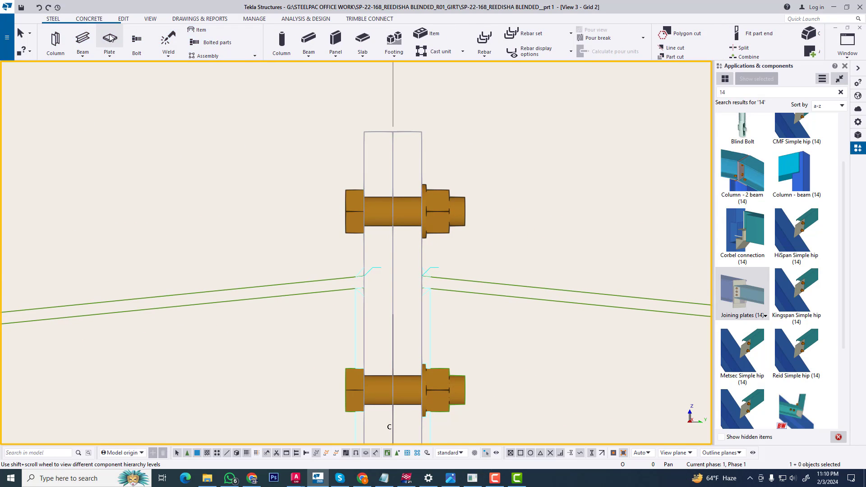
Create a triangular contour plate between the left end plate's upper edge and the rafter's top flange, extending 100 mm along the flange.
{"action": "left_click", "coordinate": [109, 40]}
{"action": "scroll", "coordinate": [337, 167], "scroll_direction": "up", "scroll_amount": 1}
{"action": "left_click", "coordinate": [372, 120]}
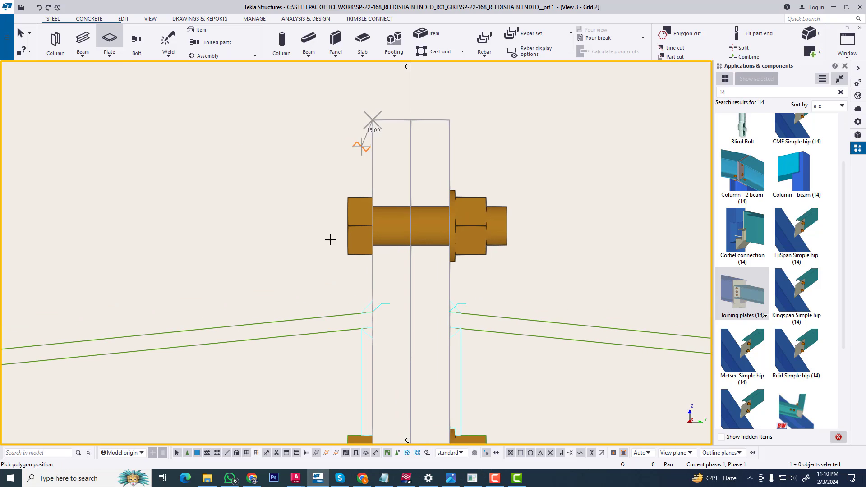
{"action": "left_click", "coordinate": [372, 312]}
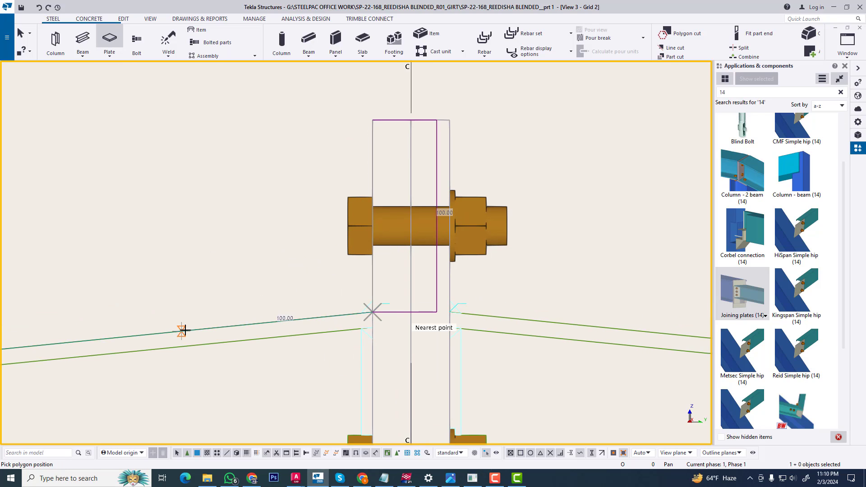
{"action": "type", "text": "100"}
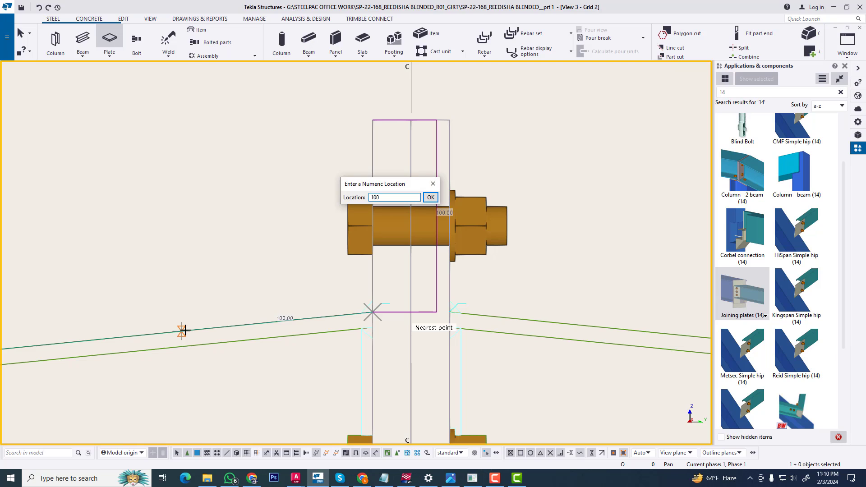
{"action": "key", "text": "Return"}
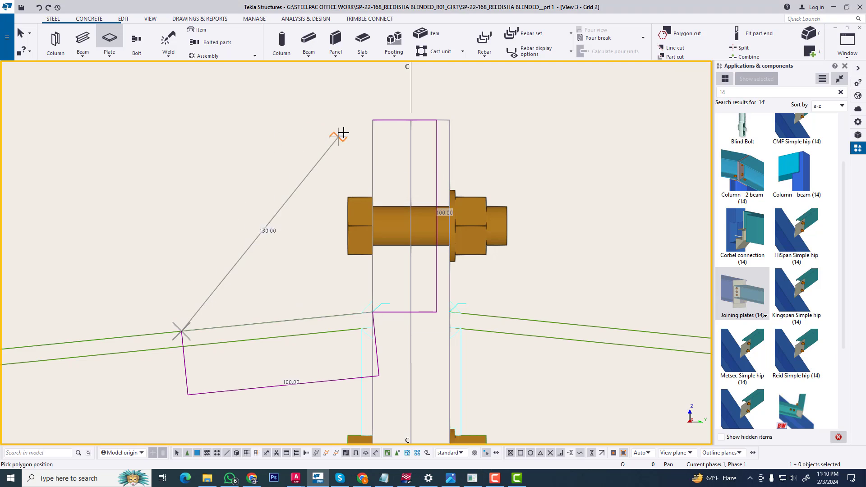
{"action": "left_click", "coordinate": [372, 120]}
{"action": "right_click", "coordinate": [227, 162]}
{"action": "left_click", "coordinate": [237, 168]}
Create a matching triangular contour plate below the left rafter's bottom flange against the end plate, extending 100 mm along the flange.
{"action": "scroll", "coordinate": [239, 171], "scroll_direction": "down", "scroll_amount": 4}
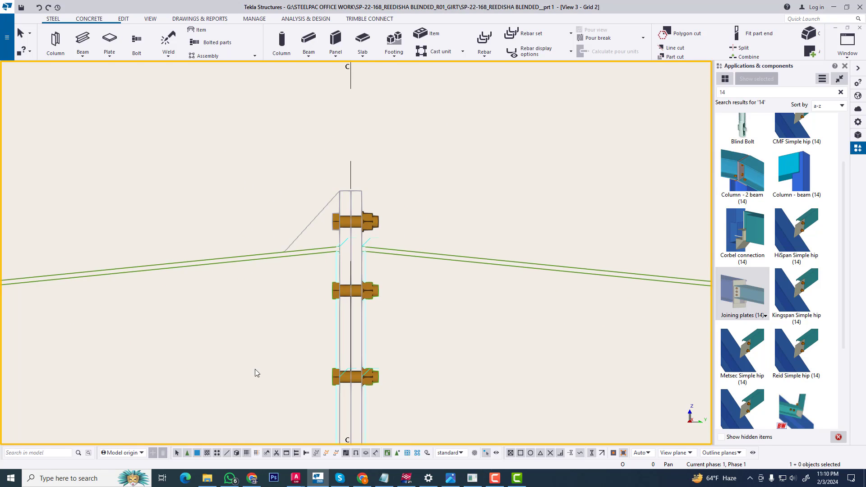
{"action": "middle_click_drag", "start_coordinate": [255, 370], "coordinate": [280, 219]}
{"action": "scroll", "coordinate": [291, 297], "scroll_direction": "down", "scroll_amount": 3}
{"action": "middle_click_drag", "start_coordinate": [299, 311], "coordinate": [309, 332]}
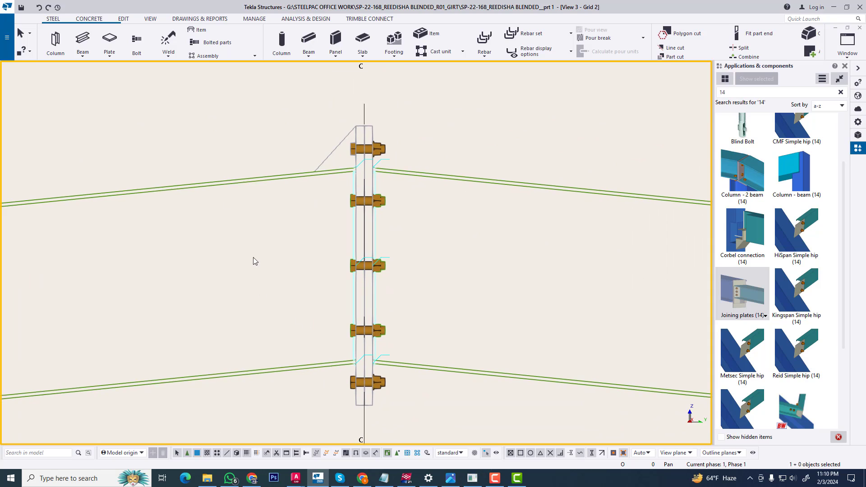
{"action": "left_click", "coordinate": [109, 41]}
{"action": "scroll", "coordinate": [307, 385], "scroll_direction": "up", "scroll_amount": 4}
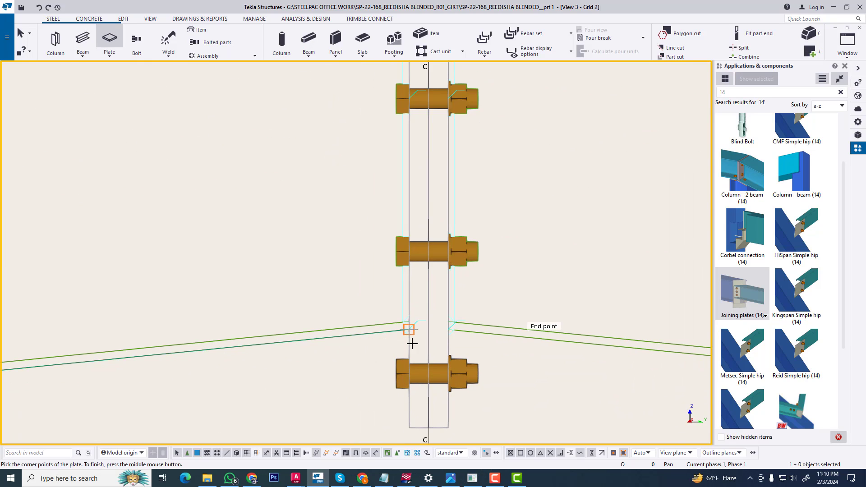
{"action": "left_click", "coordinate": [409, 428]}
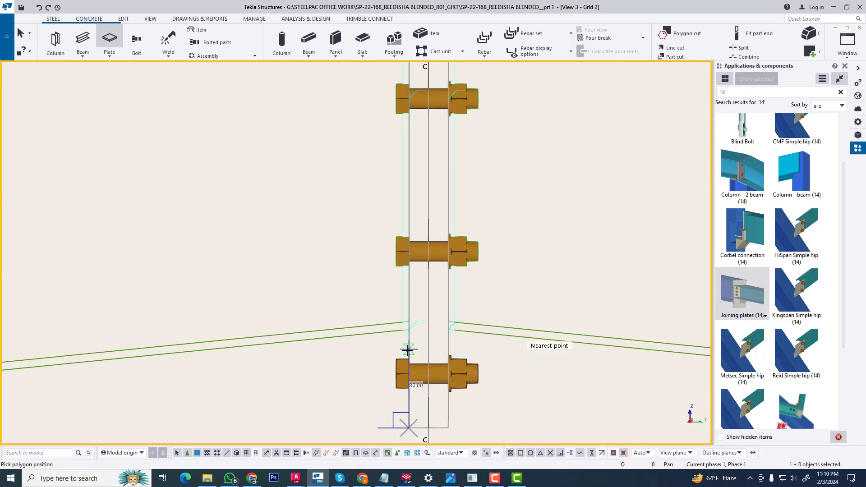
{"action": "left_click", "coordinate": [409, 330]}
{"action": "type", "text": "100"}
{"action": "key", "text": "Return"}
{"action": "middle_click", "coordinate": [408, 427]}
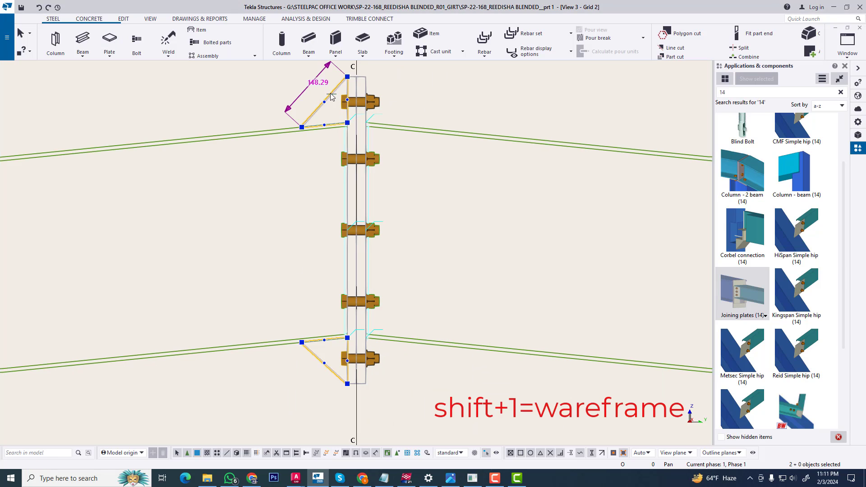
Name the upper and lower triangular contour plates STIFFENER and apply the change to both.
{"action": "double_click", "coordinate": [331, 96]}
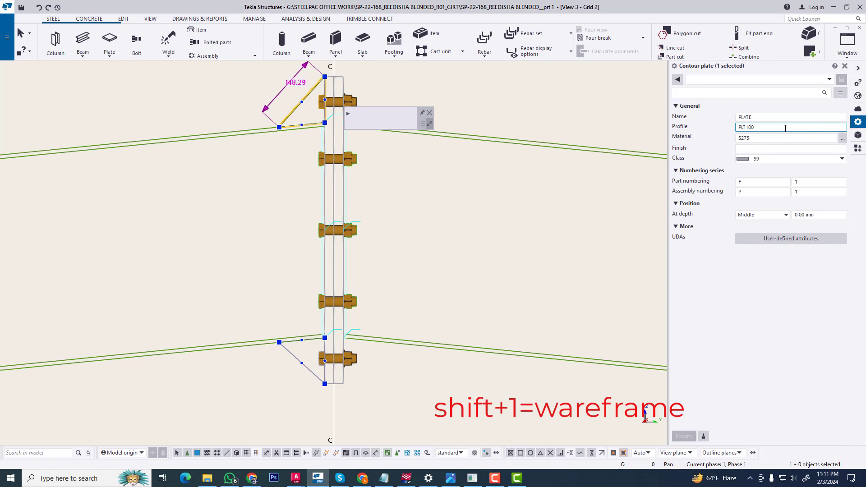
{"action": "type", "text": "STIFFENER"}
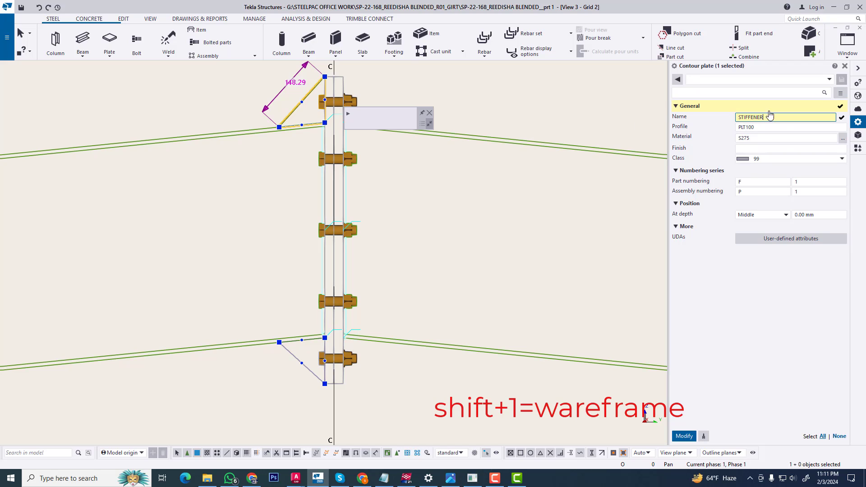
{"action": "left_click", "coordinate": [289, 351], "text": "ctrl"}
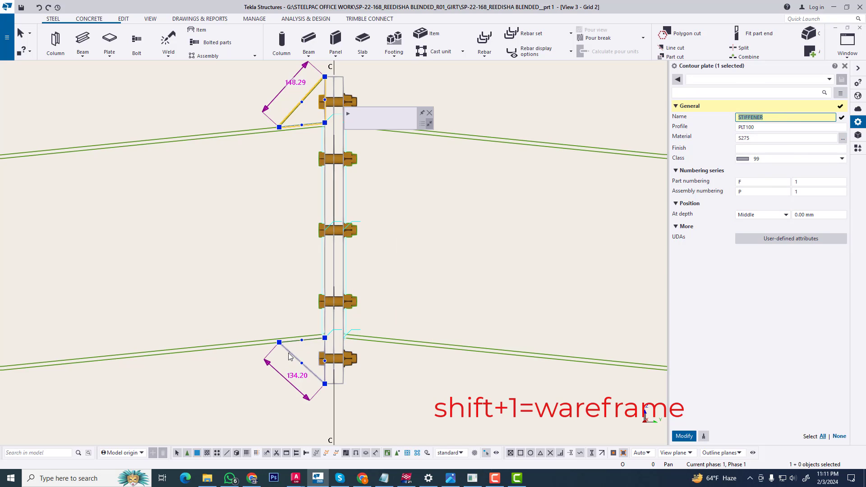
{"action": "type", "text": "STIFFENER"}
{"action": "left_click", "coordinate": [684, 437]}
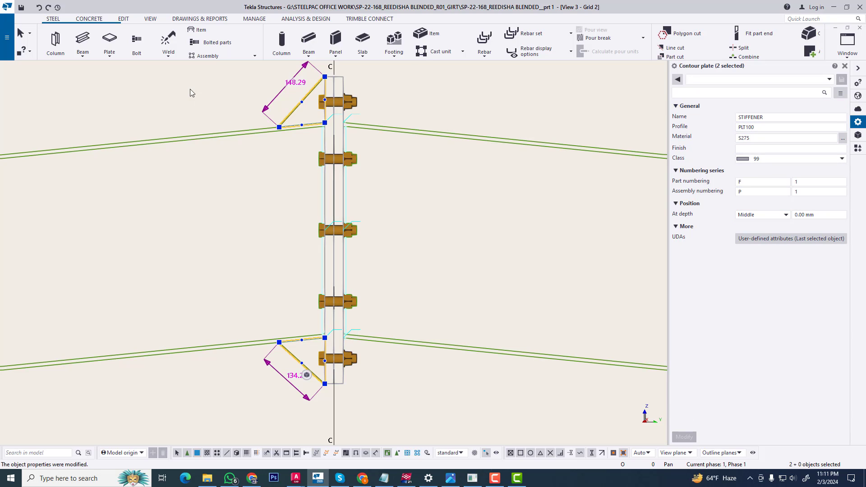
Mirror-copy both stiffener plates about the vertical ridge centre line to the opposite rafter, and end the command.
{"action": "scroll", "coordinate": [247, 195], "scroll_direction": "down", "scroll_amount": 2}
{"action": "scroll", "coordinate": [268, 194], "scroll_direction": "up", "scroll_amount": 2}
{"action": "right_click", "coordinate": [271, 222]}
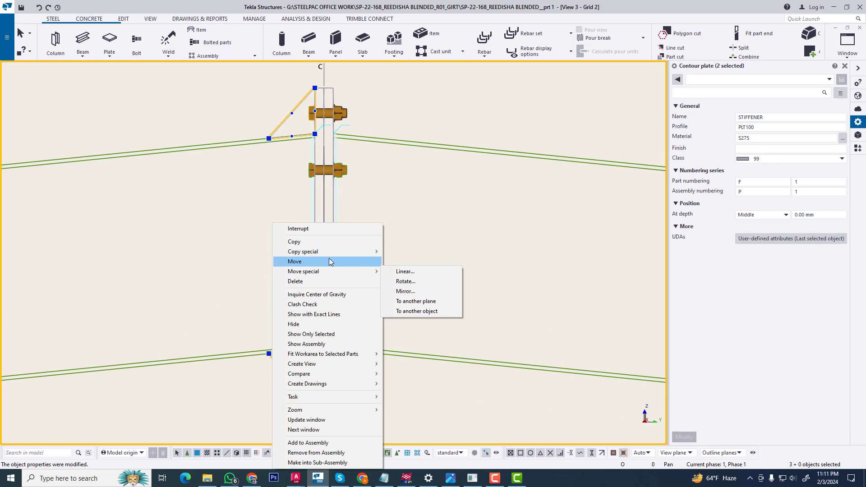
{"action": "mouse_move", "coordinate": [331, 252]}
{"action": "left_click", "coordinate": [398, 273]}
{"action": "scroll", "coordinate": [398, 247], "scroll_direction": "down", "scroll_amount": 3}
{"action": "left_click", "coordinate": [343, 377]}
{"action": "left_click", "coordinate": [364, 95]}
{"action": "left_click", "coordinate": [109, 189]}
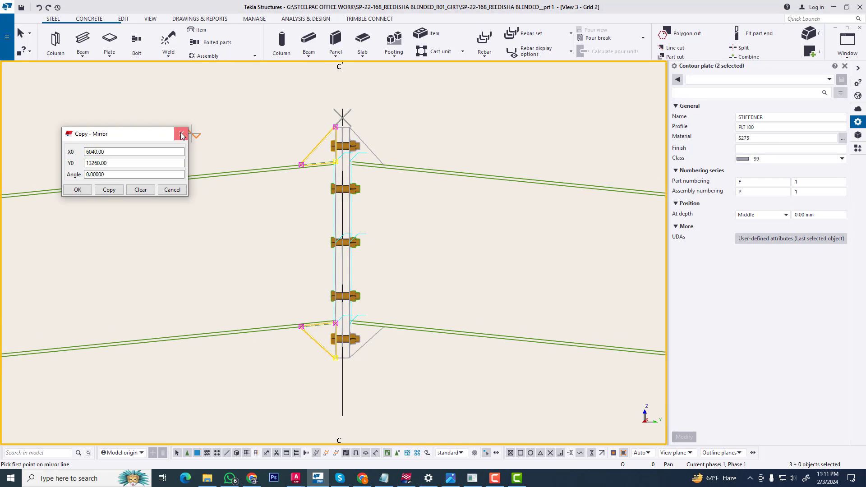
{"action": "left_click", "coordinate": [181, 134]}
{"action": "scroll", "coordinate": [391, 113], "scroll_direction": "up", "scroll_amount": 1}
{"action": "right_click", "coordinate": [402, 120]}
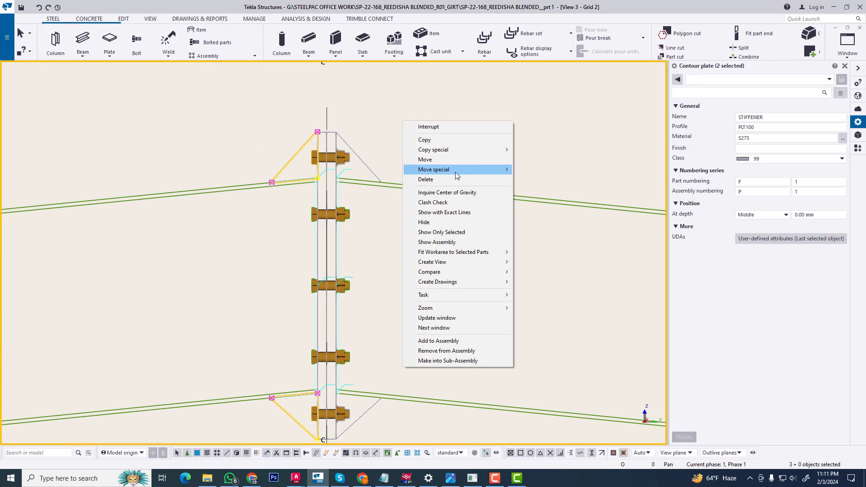
{"action": "left_click", "coordinate": [519, 122]}
Switch to View 5 - 3d and bring up the stiffened ridge connection.
{"action": "left_click", "coordinate": [848, 48]}
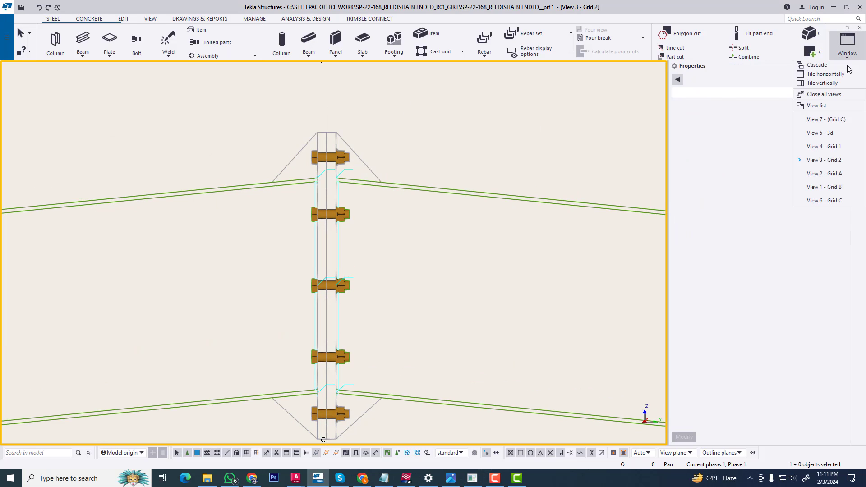
{"action": "left_click", "coordinate": [831, 132]}
{"action": "scroll", "coordinate": [334, 267], "scroll_direction": "up", "scroll_amount": 5}
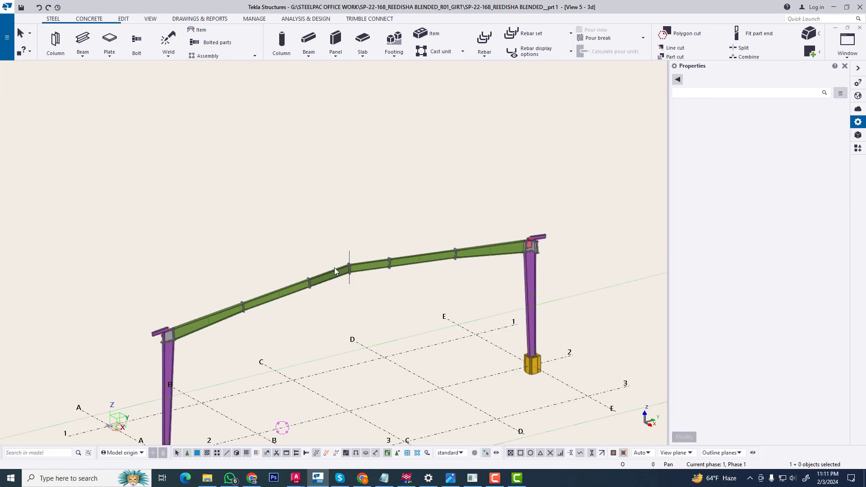
{"action": "scroll", "coordinate": [356, 275], "scroll_direction": "up", "scroll_amount": 10}
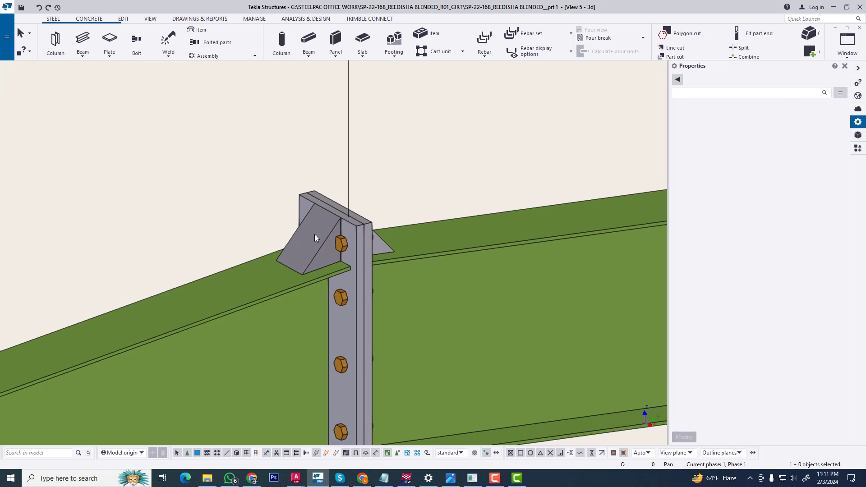
{"action": "scroll", "coordinate": [354, 252], "scroll_direction": "down", "scroll_amount": 6}
{"action": "scroll", "coordinate": [358, 316], "scroll_direction": "up", "scroll_amount": 1}
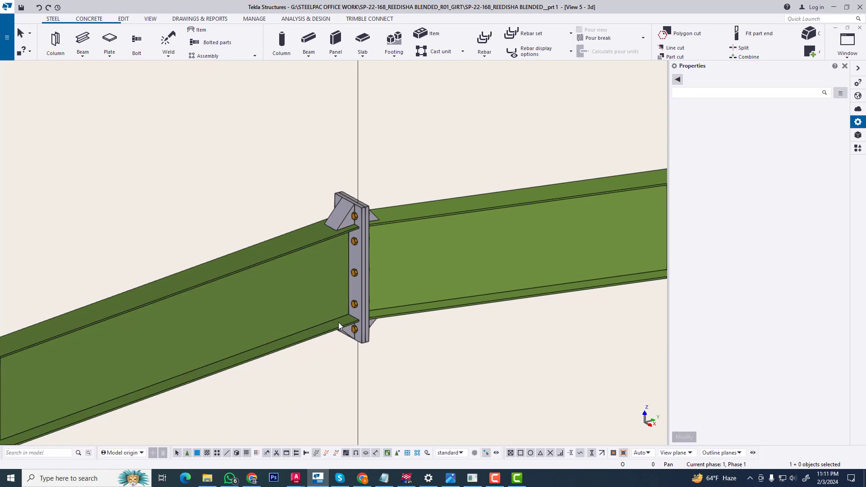
Set the profile of all four stiffener plates to PLT6, apply the change and redraw the 3D view.
{"action": "middle_click_drag", "start_coordinate": [338, 312], "coordinate": [342, 210], "text": "ctrl"}
{"action": "left_click", "coordinate": [342, 210]}
{"action": "left_click", "coordinate": [346, 380], "text": "ctrl"}
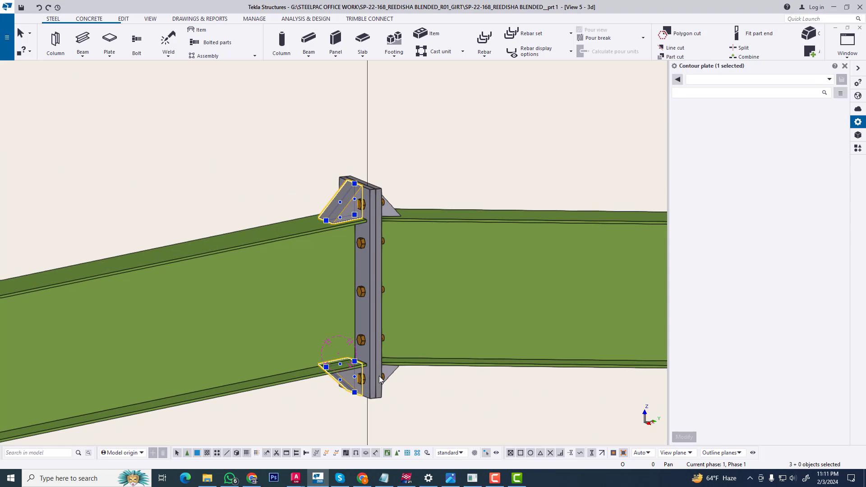
{"action": "middle_click_drag", "start_coordinate": [346, 380], "coordinate": [316, 343], "text": "ctrl"}
{"action": "left_click", "coordinate": [378, 213], "text": "ctrl"}
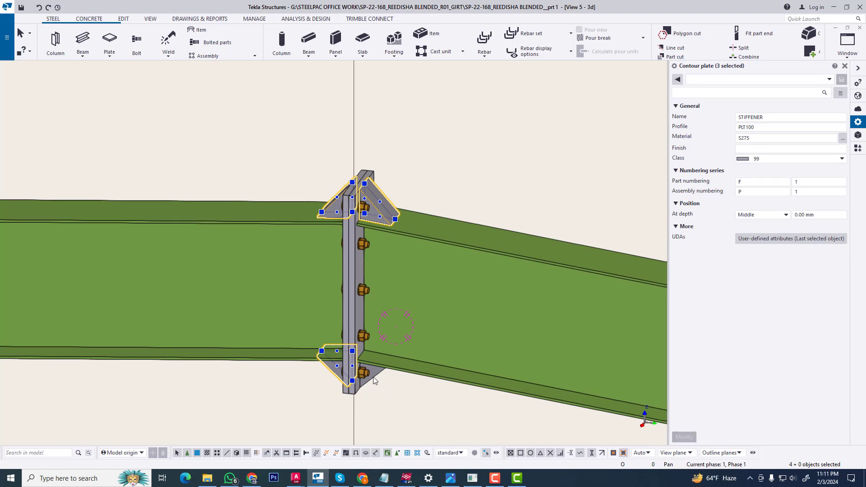
{"action": "left_click", "coordinate": [373, 377], "text": "ctrl"}
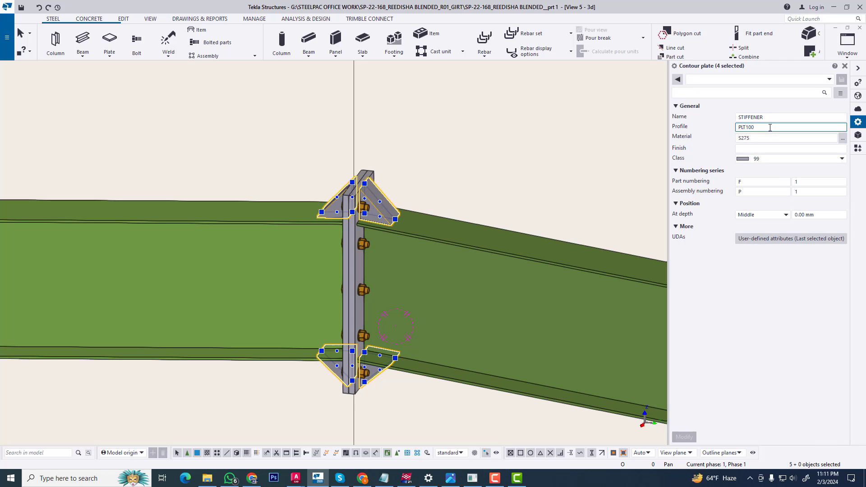
{"action": "key", "text": "BackSpace"}
{"action": "key", "text": "BackSpace"}
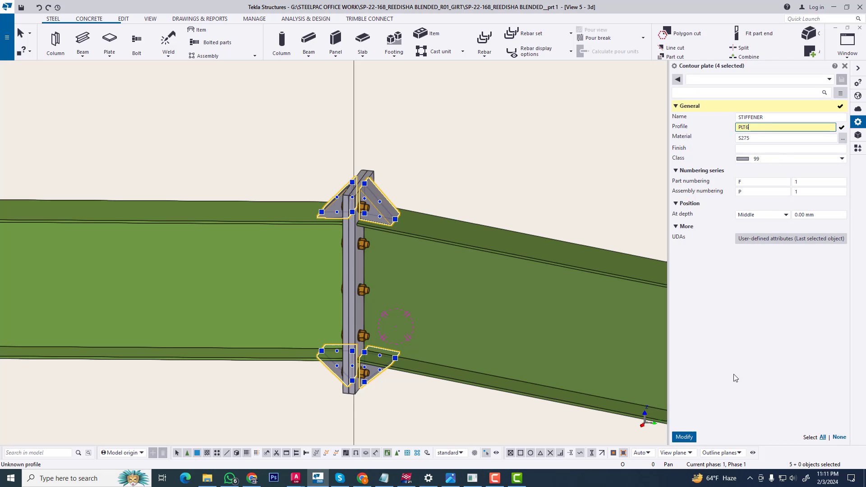
{"action": "left_click", "coordinate": [684, 437]}
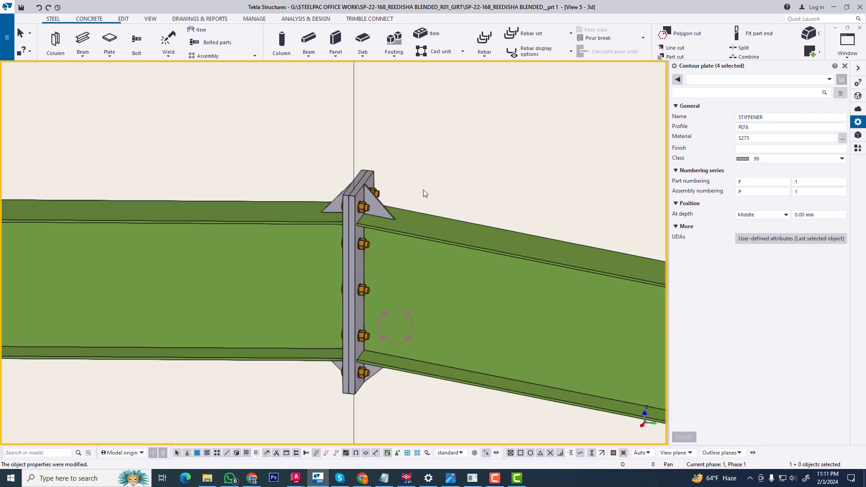
{"action": "right_click", "coordinate": [422, 194]}
{"action": "left_click", "coordinate": [447, 248]}
Select all four triangular stiffener plates above and below the rafters, set their class to 2 and apply the change.
{"action": "scroll", "coordinate": [363, 231], "scroll_direction": "up", "scroll_amount": 3}
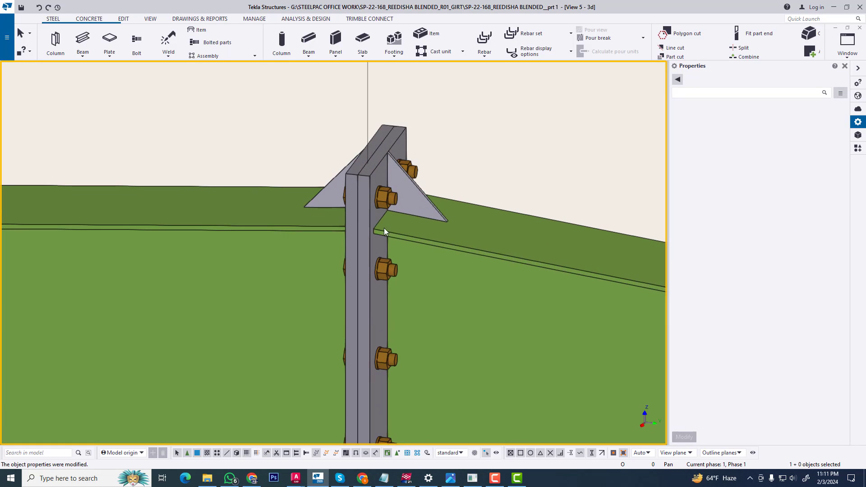
{"action": "left_click", "coordinate": [415, 204]}
{"action": "left_click", "coordinate": [329, 189], "text": "ctrl"}
{"action": "middle_click_drag", "start_coordinate": [382, 406], "coordinate": [380, 154]}
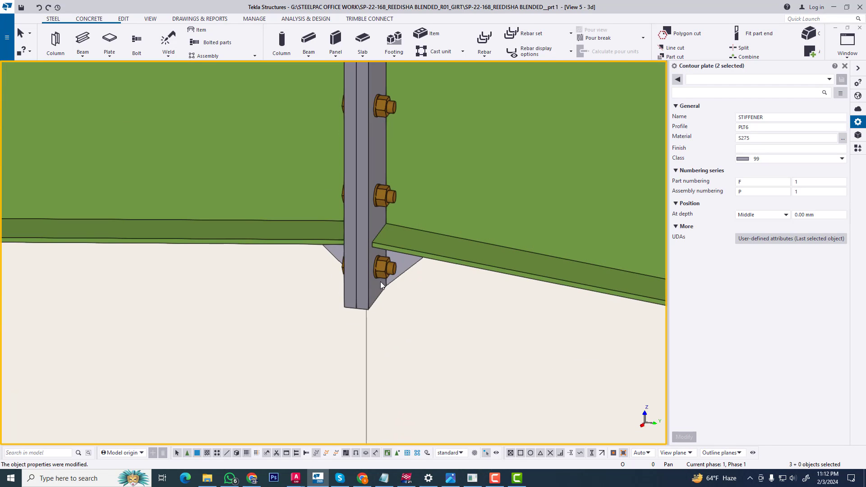
{"action": "left_click", "coordinate": [411, 262], "text": "ctrl"}
{"action": "left_click", "coordinate": [410, 261], "text": "ctrl"}
{"action": "left_click", "coordinate": [326, 248], "text": "ctrl"}
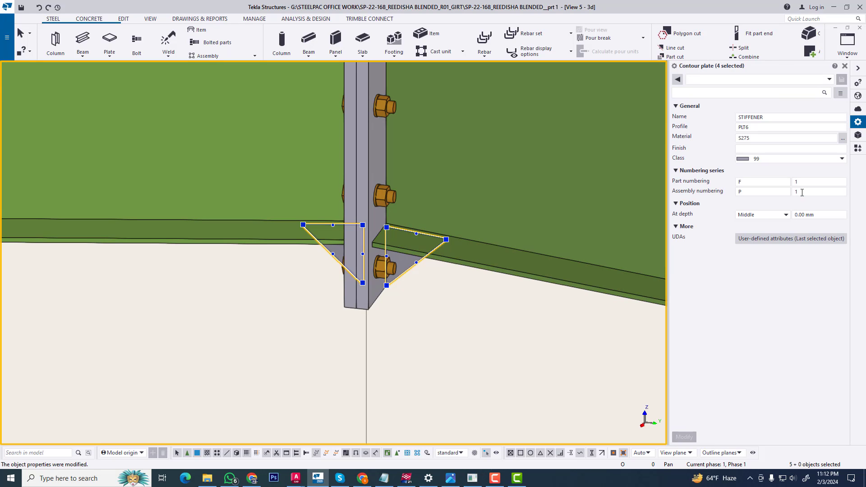
{"action": "left_click", "coordinate": [787, 158]}
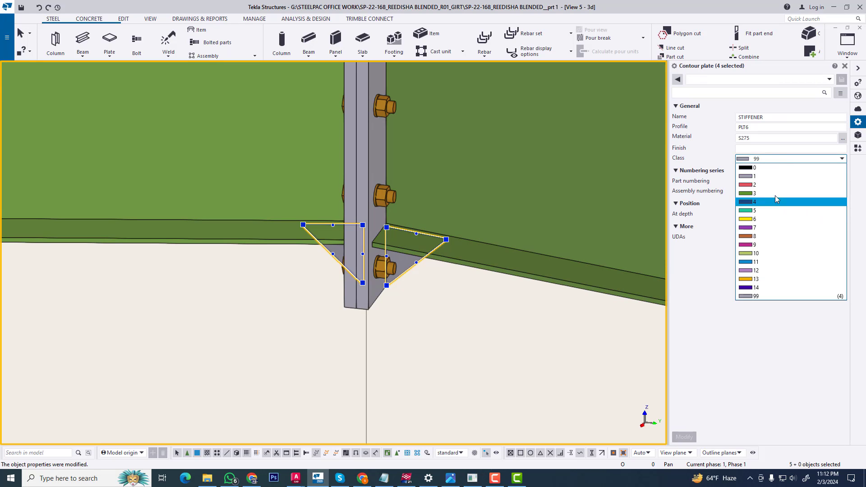
{"action": "left_click", "coordinate": [776, 199]}
{"action": "left_click", "coordinate": [692, 440]}
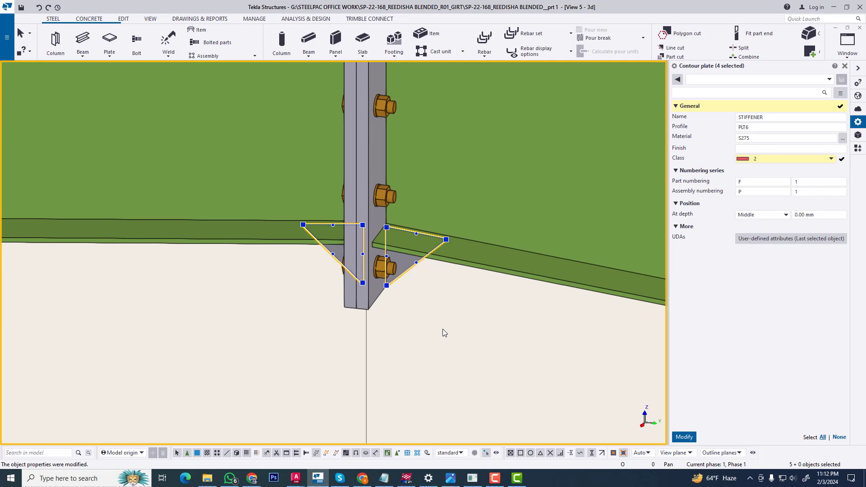
{"action": "scroll", "coordinate": [360, 363], "scroll_direction": "down", "scroll_amount": 3}
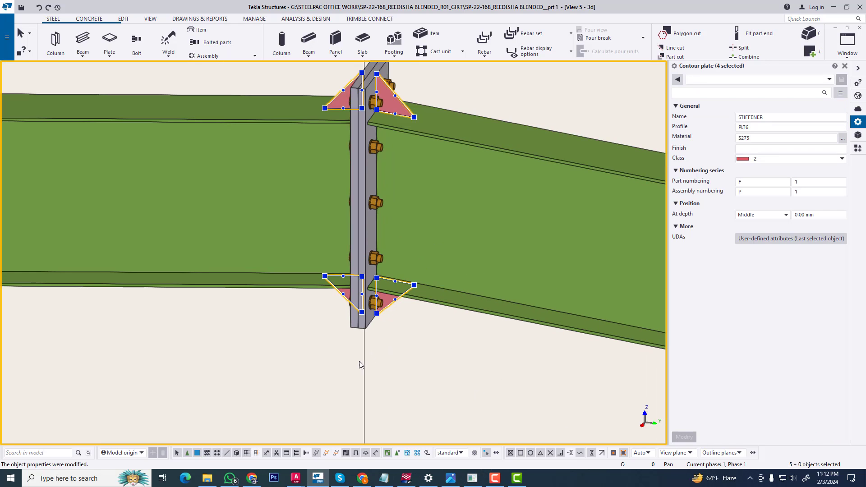
{"action": "left_click", "coordinate": [479, 101]}
Switch to View 6 - Grid C, bring the bolted ridge plate into view and redraw the view.
{"action": "scroll", "coordinate": [413, 170], "scroll_direction": "up", "scroll_amount": 2}
{"action": "mouse_move", "coordinate": [348, 255]}
{"action": "middle_mouse_down", "text": "ctrl"}
{"action": "mouse_move", "coordinate": [429, 245]}
{"action": "mouse_move", "coordinate": [305, 202]}
{"action": "mouse_move", "coordinate": [313, 218]}
{"action": "middle_mouse_up", "text": "ctrl"}
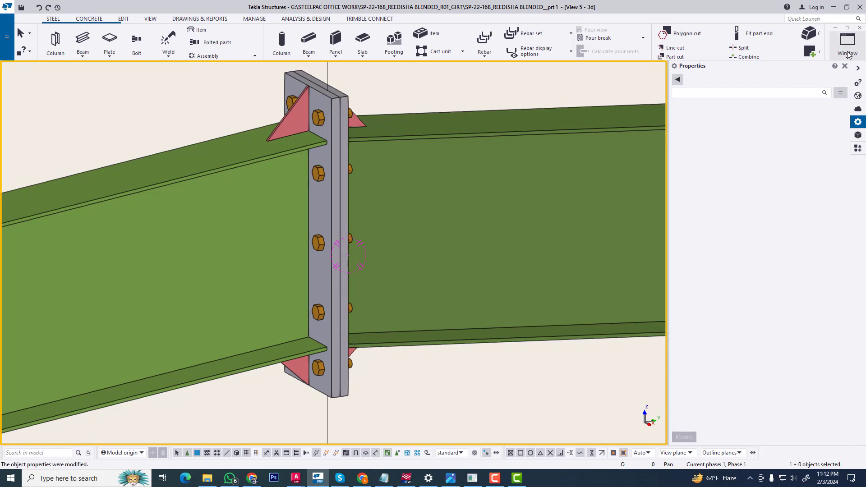
{"action": "left_click", "coordinate": [848, 43]}
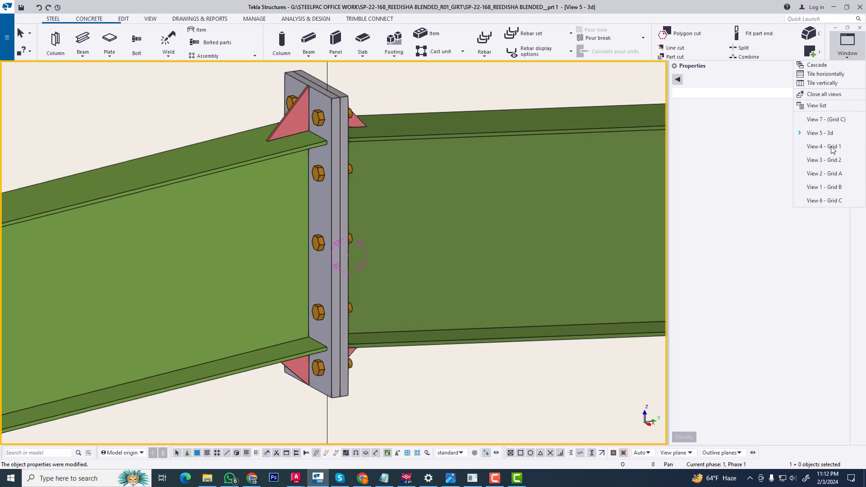
{"action": "left_click", "coordinate": [857, 119]}
{"action": "left_click", "coordinate": [847, 43]}
{"action": "left_click", "coordinate": [841, 178]}
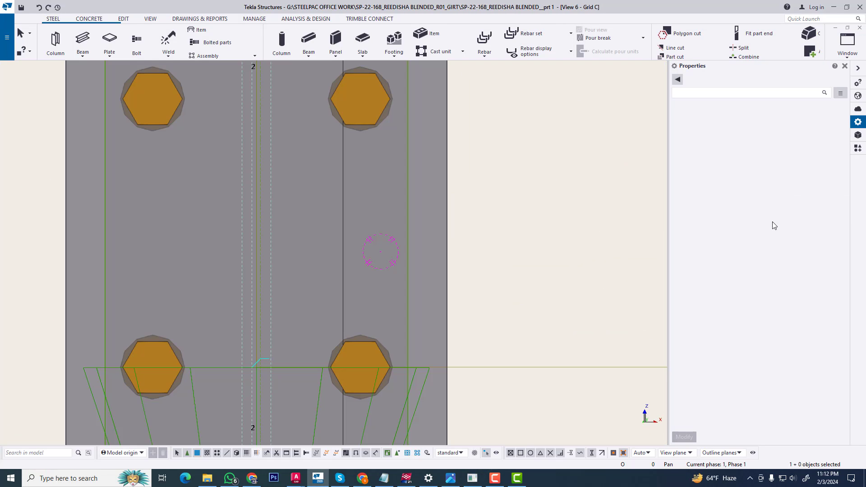
{"action": "scroll", "coordinate": [428, 260], "scroll_direction": "down", "scroll_amount": 3}
{"action": "right_click", "coordinate": [462, 221]}
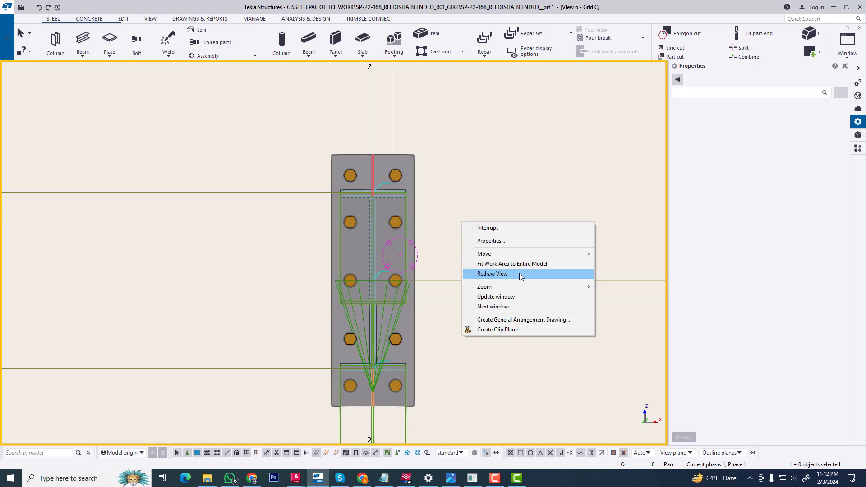
{"action": "left_click", "coordinate": [519, 272]}
{"action": "scroll", "coordinate": [366, 248], "scroll_direction": "up", "scroll_amount": 1}
{"action": "scroll", "coordinate": [367, 257], "scroll_direction": "up", "scroll_amount": 2}
{"action": "middle_click_drag", "start_coordinate": [467, 338], "coordinate": [472, 273]}
{"action": "scroll", "coordinate": [472, 273], "scroll_direction": "down", "scroll_amount": 3}
{"action": "scroll", "coordinate": [456, 257], "scroll_direction": "up", "scroll_amount": 3}
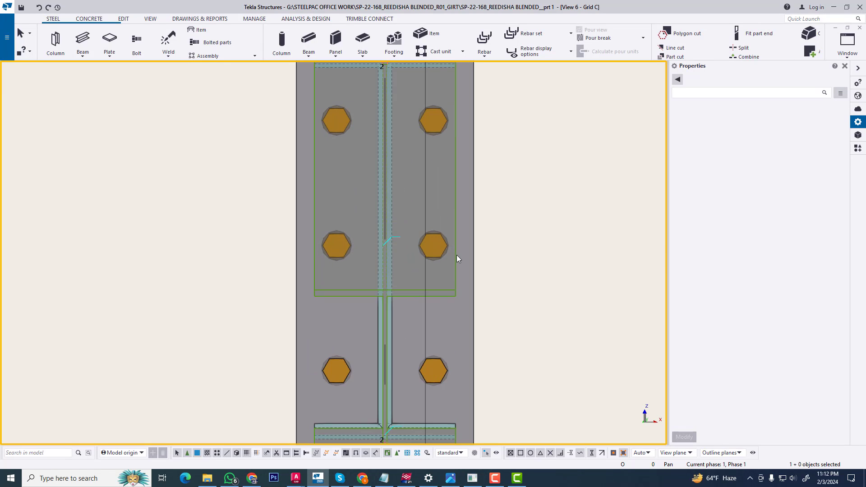
{"action": "middle_click_drag", "start_coordinate": [431, 225], "coordinate": [436, 251]}
{"action": "left_click", "coordinate": [82, 40]}
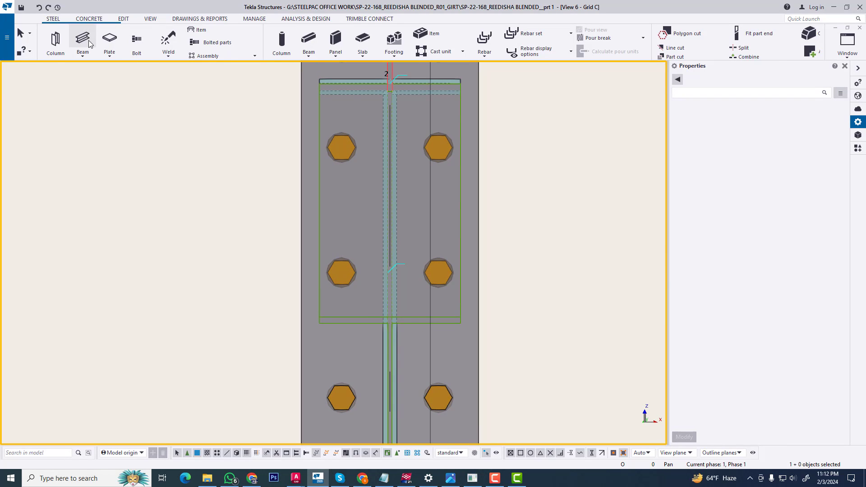
{"action": "scroll", "coordinate": [468, 259], "scroll_direction": "down", "scroll_amount": 1}
{"action": "scroll", "coordinate": [458, 196], "scroll_direction": "up", "scroll_amount": 2}
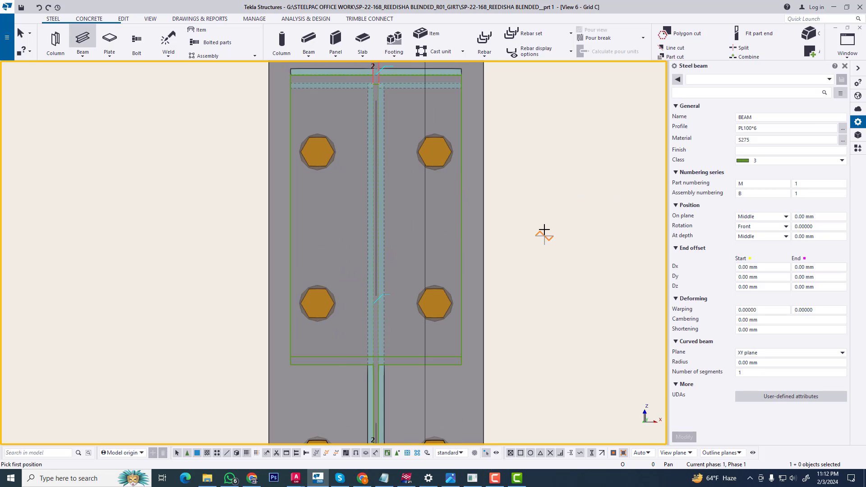
{"action": "right_click", "coordinate": [544, 229]}
{"action": "left_click", "coordinate": [568, 235]}
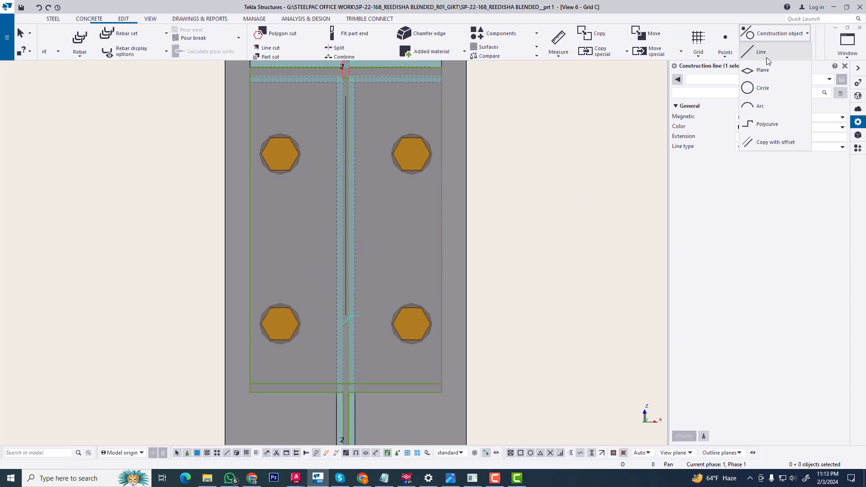
Draw a vertical construction line between the centres of the second and third bolts in the right-hand bolt column.
{"action": "left_click", "coordinate": [766, 57]}
{"action": "left_click", "coordinate": [411, 154]}
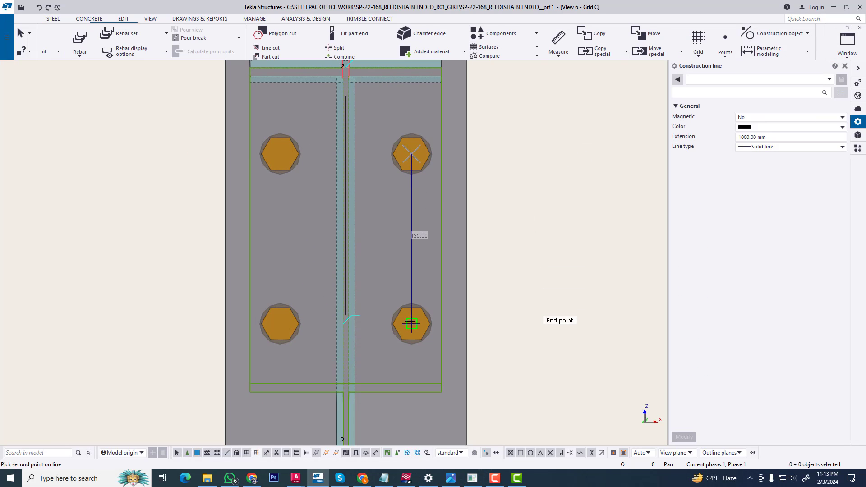
{"action": "left_click", "coordinate": [411, 323]}
{"action": "scroll", "coordinate": [444, 320], "scroll_direction": "down", "scroll_amount": 2}
{"action": "key", "text": "Escape"}
Set the vertical construction line's extension to 0 and its colour to red, applying both changes.
{"action": "left_click", "coordinate": [422, 265]}
{"action": "left_click_drag", "start_coordinate": [776, 137], "coordinate": [632, 162]}
{"action": "type", "text": "00"}
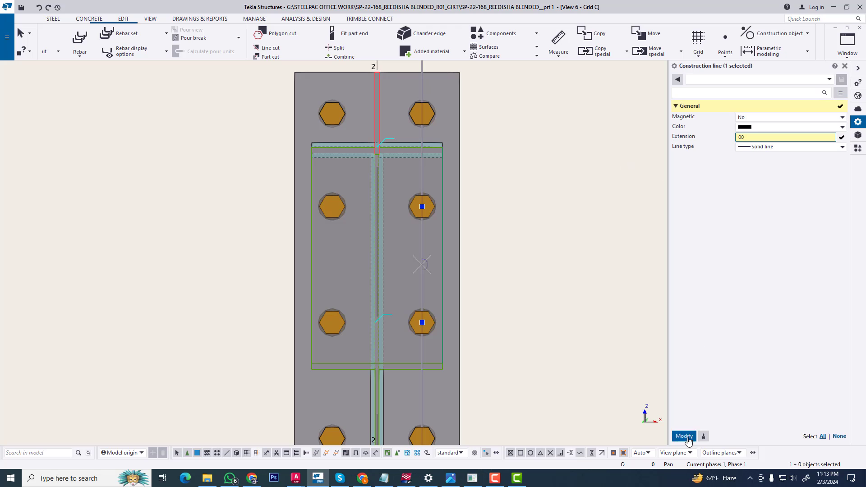
{"action": "left_click", "coordinate": [687, 437]}
{"action": "left_click", "coordinate": [775, 127]}
{"action": "left_click", "coordinate": [755, 155]}
{"action": "left_click", "coordinate": [684, 437]}
{"action": "left_click", "coordinate": [519, 288]}
Draw a horizontal construction line from the middle of the vertical construction line to the rafter web, and end the command.
{"action": "scroll", "coordinate": [435, 252], "scroll_direction": "up", "scroll_amount": 2}
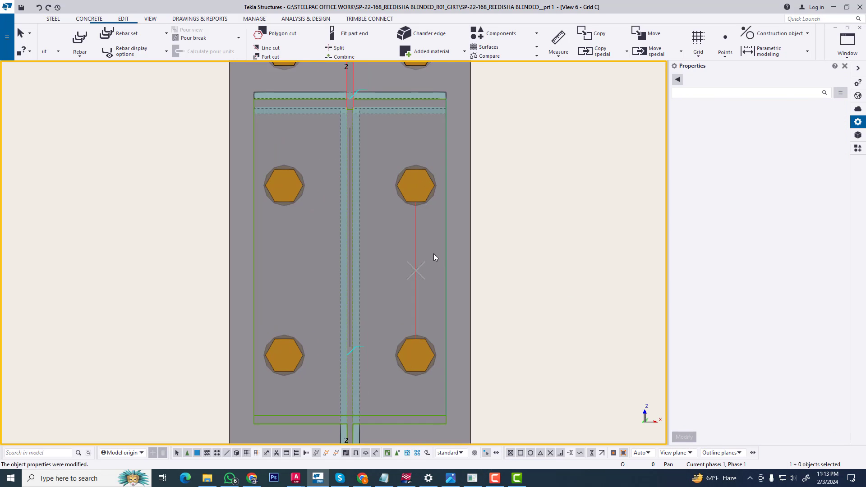
{"action": "scroll", "coordinate": [434, 257], "scroll_direction": "up", "scroll_amount": 1}
{"action": "left_click", "coordinate": [807, 33]}
{"action": "left_click", "coordinate": [760, 63]}
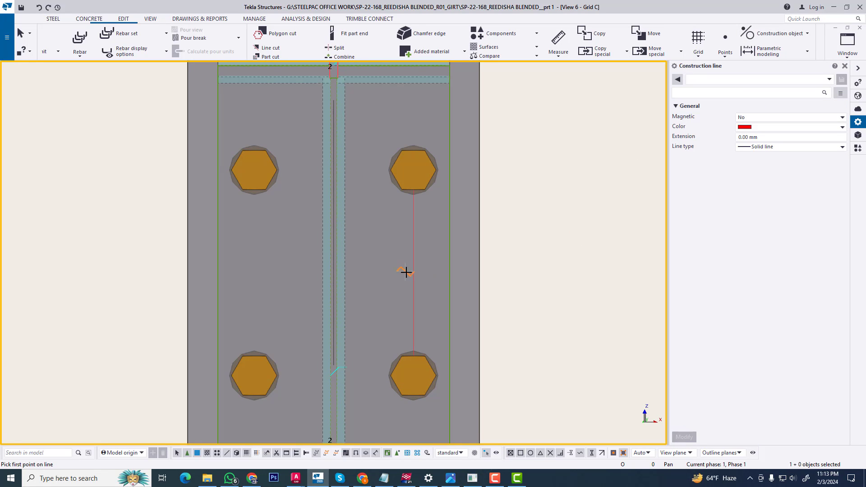
{"action": "left_click", "coordinate": [397, 274]}
{"action": "left_click", "coordinate": [336, 273]}
{"action": "key", "text": "Escape"}
Model a horizontal PL100*6 steel beam plate along the horizontal construction line from the rafter web to the end plate's outer edge.
{"action": "left_click", "coordinate": [53, 18]}
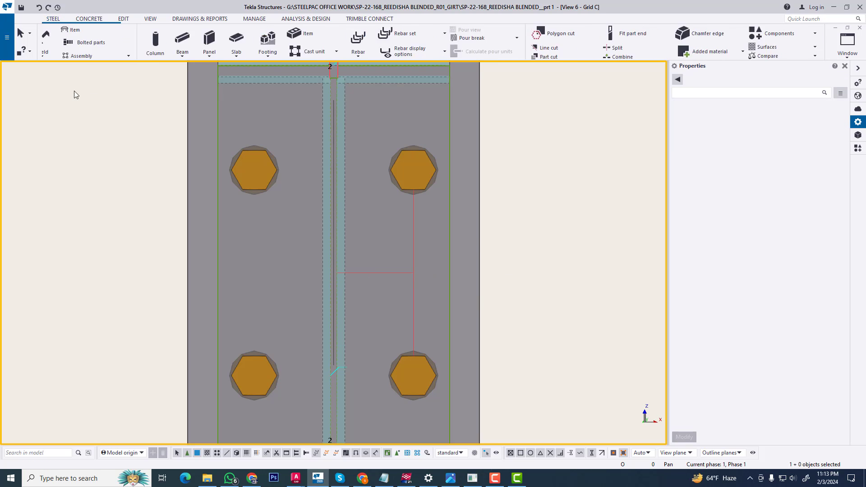
{"action": "left_click", "coordinate": [83, 42]}
{"action": "left_click", "coordinate": [83, 39]}
{"action": "left_click", "coordinate": [337, 272]}
{"action": "left_click", "coordinate": [480, 273]}
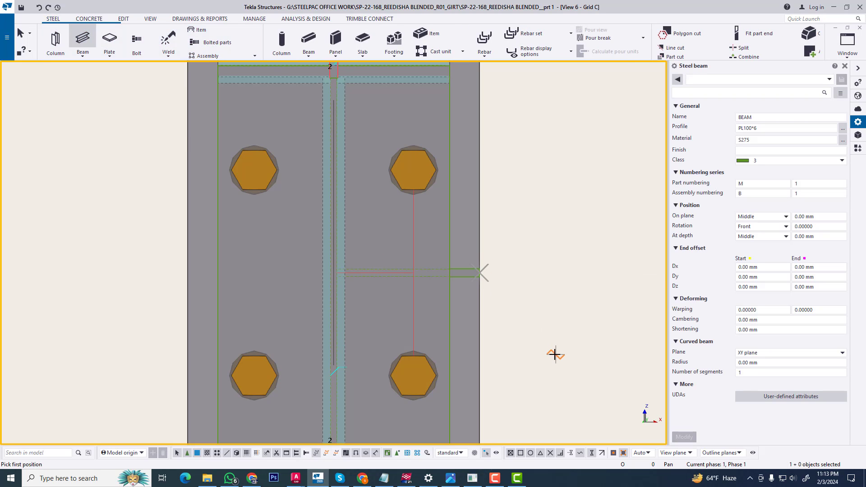
{"action": "key", "text": "Escape"}
Rename the new horizontal plate STIFFENER and apply the change, leaving the profile selection without choosing another.
{"action": "scroll", "coordinate": [474, 271], "scroll_direction": "up", "scroll_amount": 2}
{"action": "left_click", "coordinate": [470, 276]}
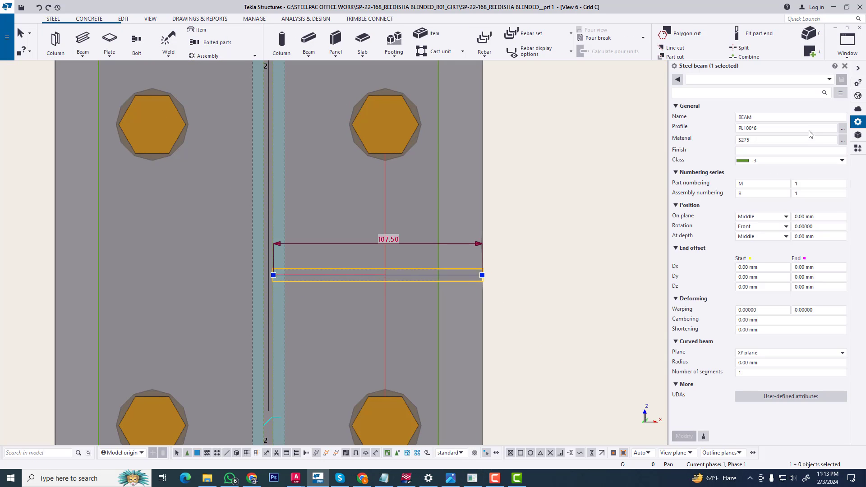
{"action": "left_click", "coordinate": [843, 130]}
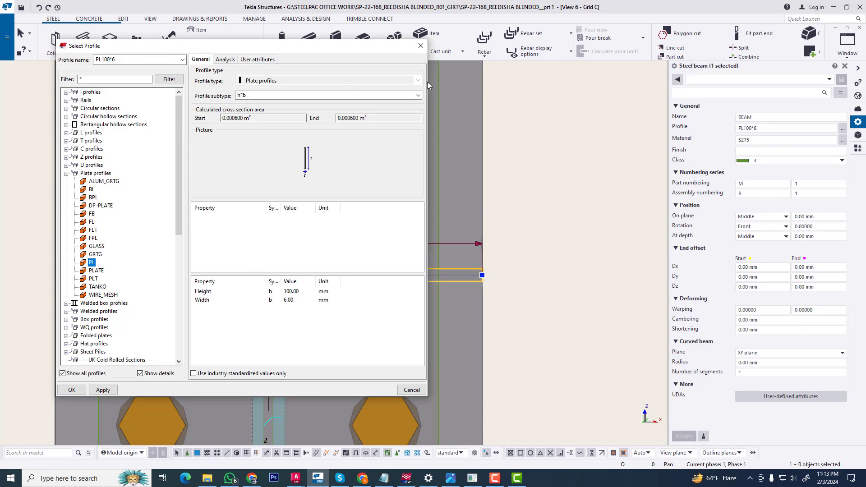
{"action": "left_click", "coordinate": [420, 46]}
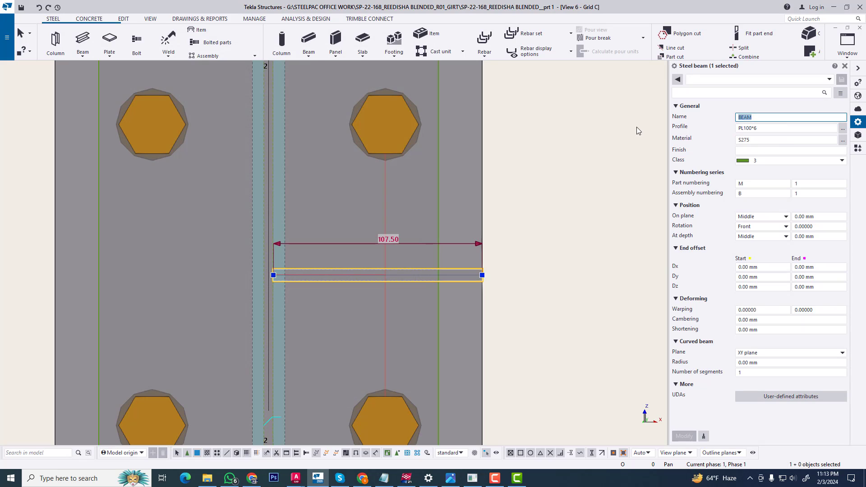
{"action": "type", "text": "STIFFENE"}
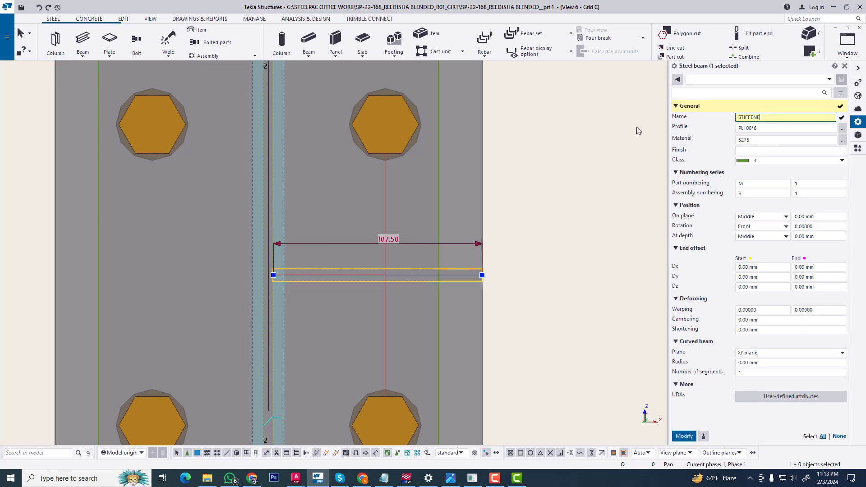
{"action": "type", "text": "R"}
{"action": "left_click", "coordinate": [684, 437]}
Set the horizontal stiffener plate's class to 7, apply the change and deselect the plate.
{"action": "left_click", "coordinate": [780, 161]}
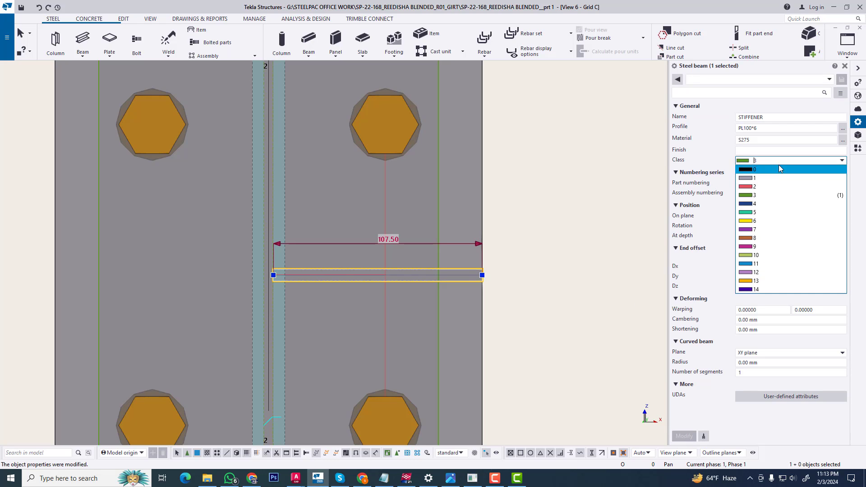
{"action": "left_click", "coordinate": [773, 230]}
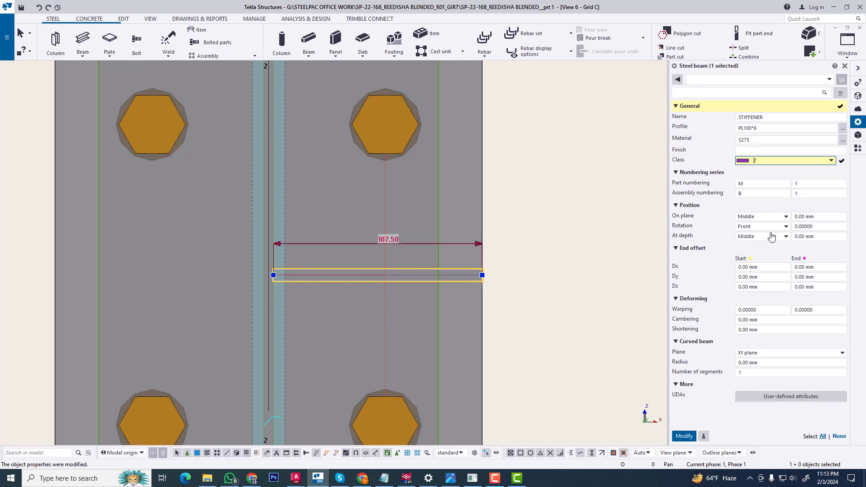
{"action": "left_click", "coordinate": [684, 436]}
{"action": "left_click", "coordinate": [540, 319]}
{"action": "scroll", "coordinate": [602, 227], "scroll_direction": "down", "scroll_amount": 2}
{"action": "scroll", "coordinate": [516, 245], "scroll_direction": "up", "scroll_amount": 2}
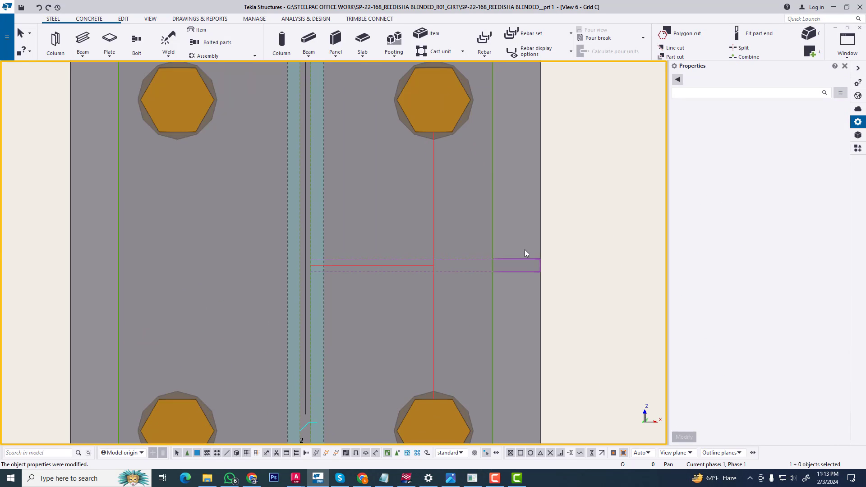
Switch to View 5 - 3d, select the horizontal stiffener plate and check its available depth positions.
{"action": "left_click", "coordinate": [516, 287]}
{"action": "scroll", "coordinate": [472, 234], "scroll_direction": "down", "scroll_amount": 3}
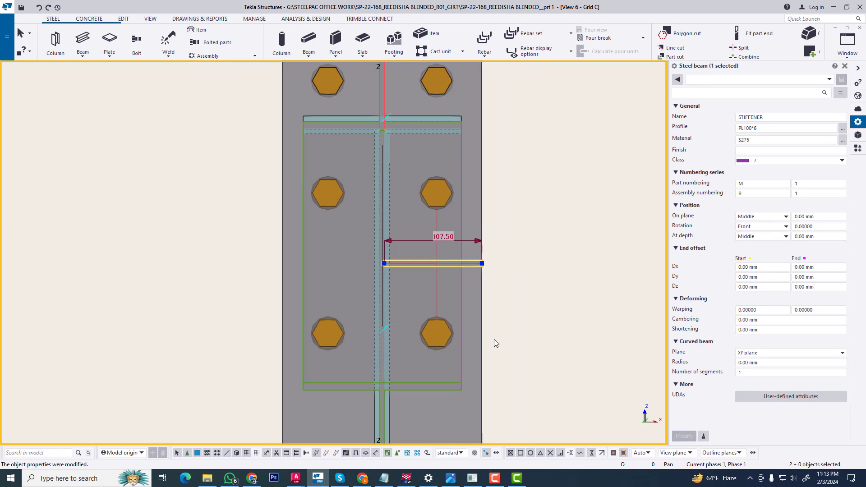
{"action": "left_click", "coordinate": [529, 264]}
{"action": "scroll", "coordinate": [589, 239], "scroll_direction": "up", "scroll_amount": 1}
{"action": "left_click", "coordinate": [850, 49]}
{"action": "left_click", "coordinate": [840, 119]}
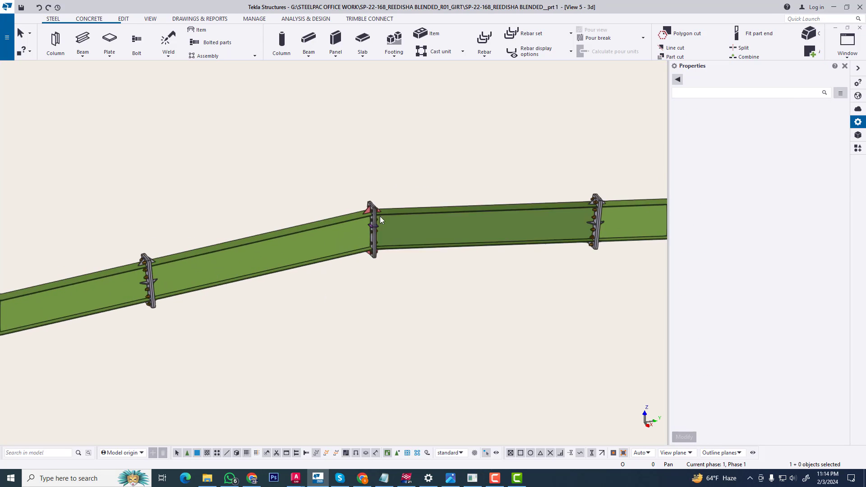
{"action": "scroll", "coordinate": [344, 288], "scroll_direction": "up", "scroll_amount": 5}
{"action": "scroll", "coordinate": [394, 207], "scroll_direction": "up", "scroll_amount": 3}
{"action": "left_click", "coordinate": [404, 192]}
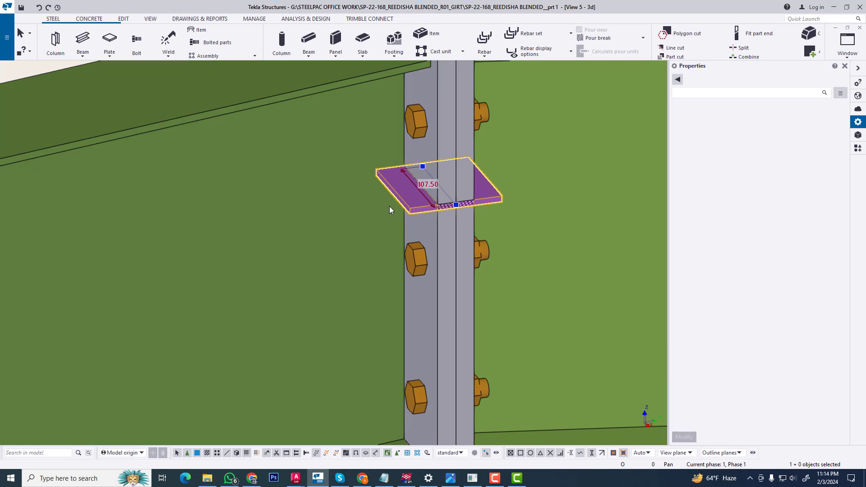
{"action": "left_click", "coordinate": [768, 235]}
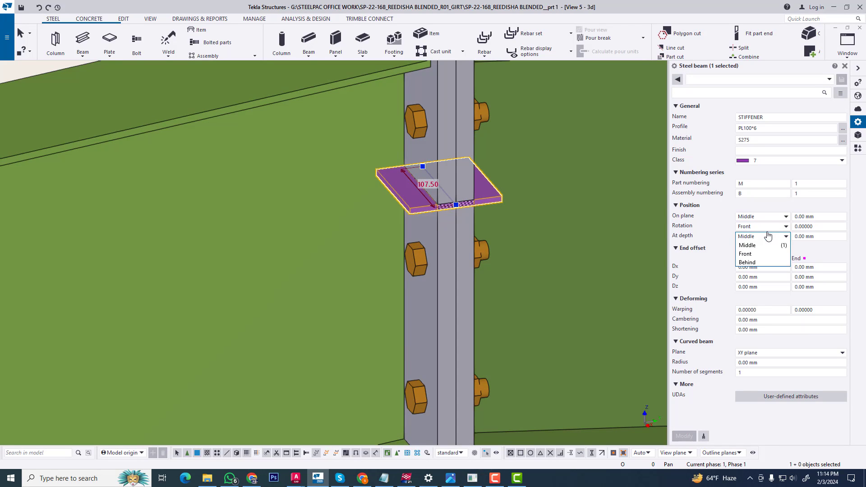
{"action": "left_click", "coordinate": [705, 250]}
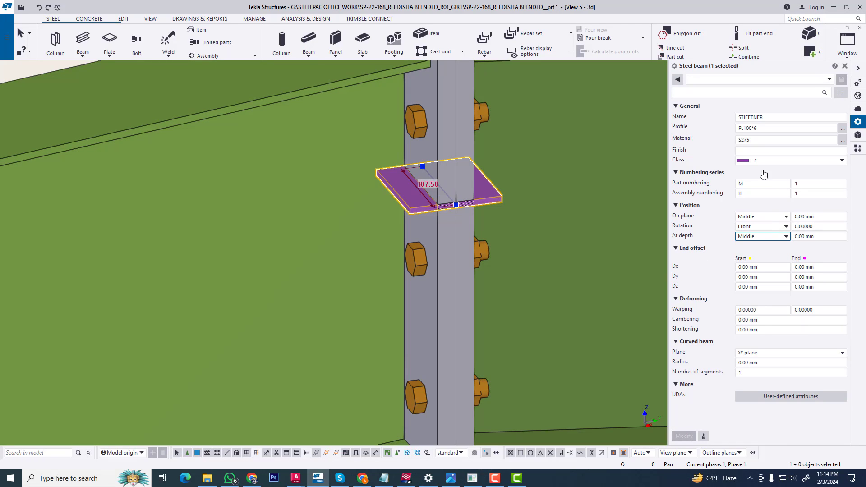
In View 3 - Grid 2, move the horizontal stiffener so its end meets the rafter-side face of the first end plate.
{"action": "left_click", "coordinate": [854, 54]}
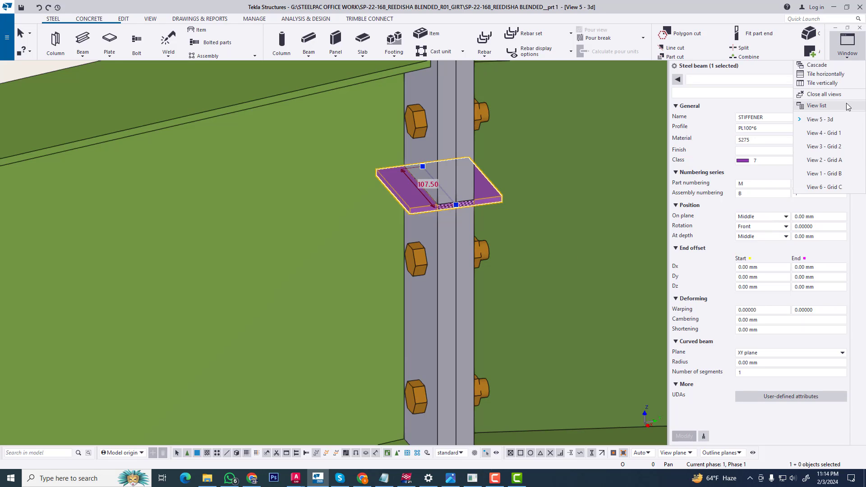
{"action": "left_click", "coordinate": [838, 147]}
{"action": "scroll", "coordinate": [361, 244], "scroll_direction": "up", "scroll_amount": 3}
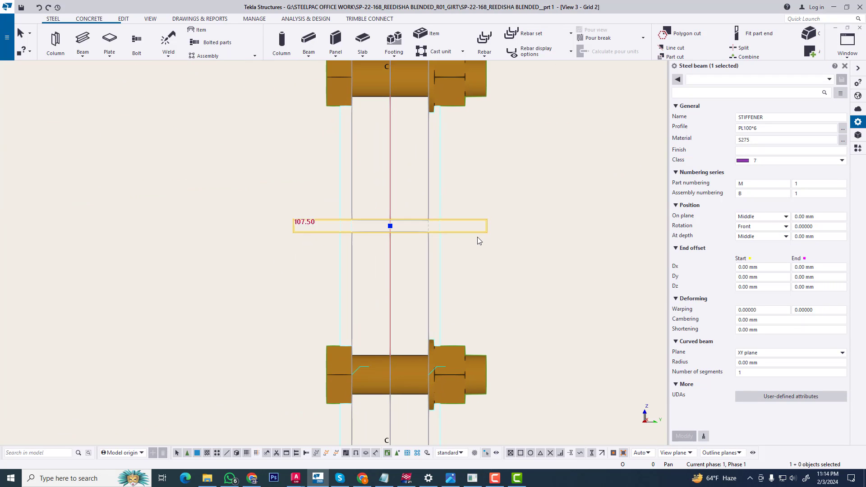
{"action": "right_click", "coordinate": [515, 180]}
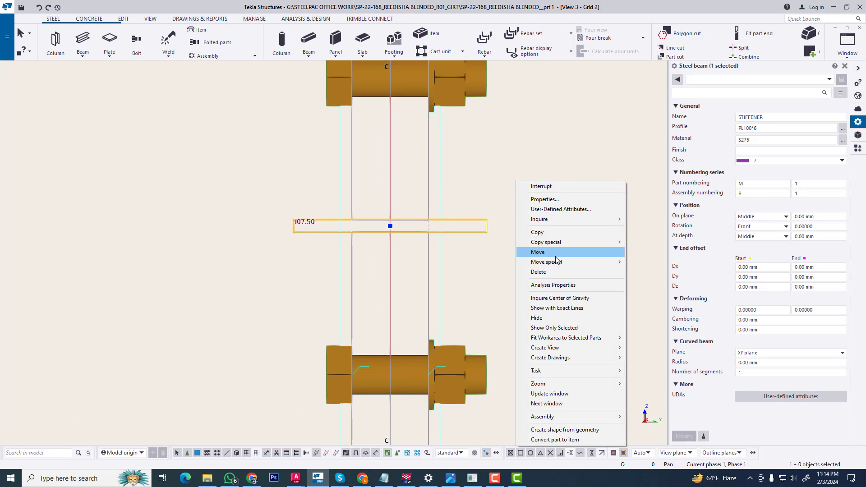
{"action": "left_click", "coordinate": [541, 252]}
{"action": "scroll", "coordinate": [482, 226], "scroll_direction": "up", "scroll_amount": 2}
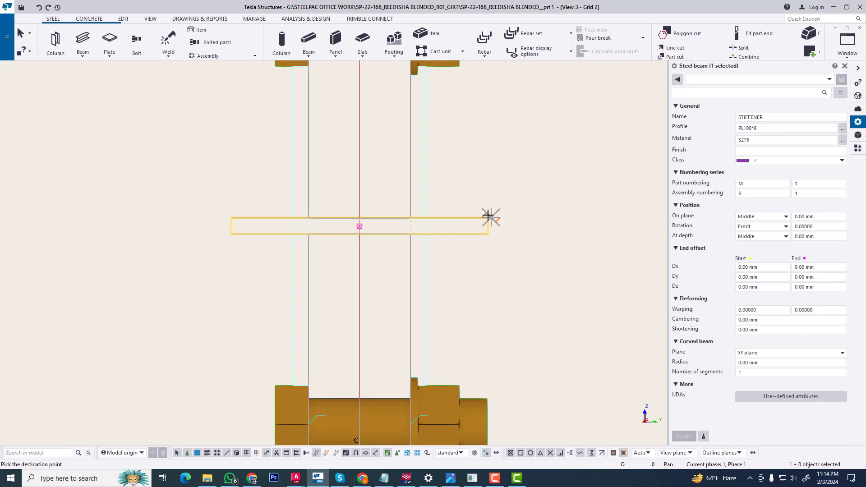
{"action": "right_click", "coordinate": [487, 201]}
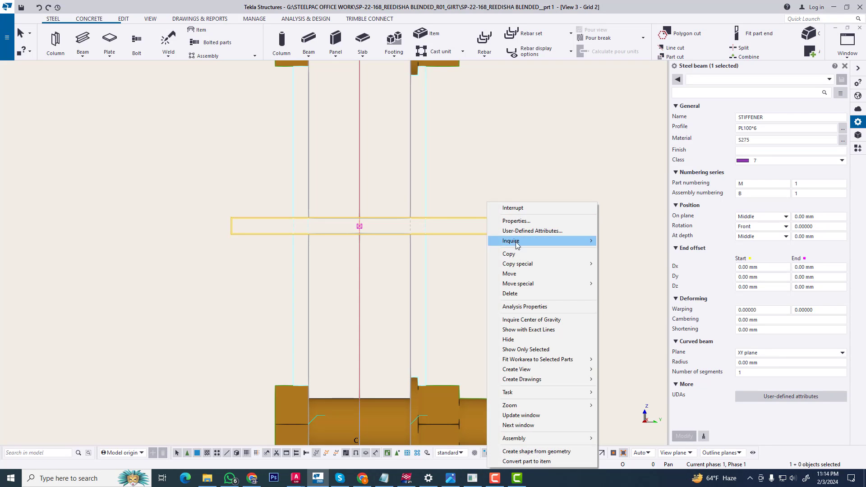
{"action": "left_click", "coordinate": [516, 274]}
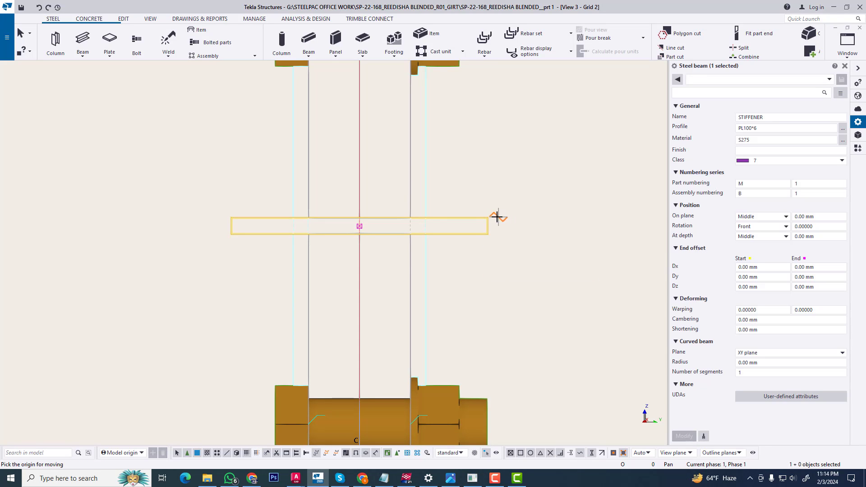
{"action": "left_click", "coordinate": [309, 216]}
{"action": "scroll", "coordinate": [467, 255], "scroll_direction": "down", "scroll_amount": 5}
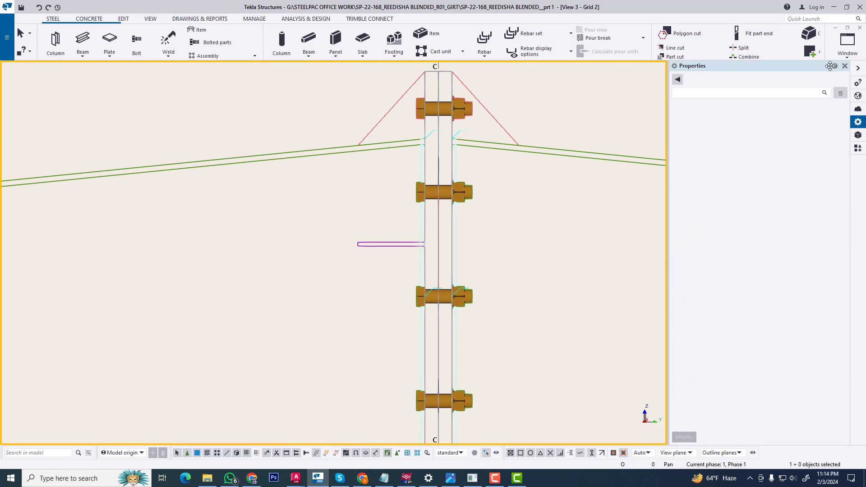
In View 5 - 3d, cut the horizontal stiffener diagonally with a line cut to make it triangular, and redraw the view.
{"action": "left_click", "coordinate": [848, 42]}
{"action": "left_click", "coordinate": [839, 120]}
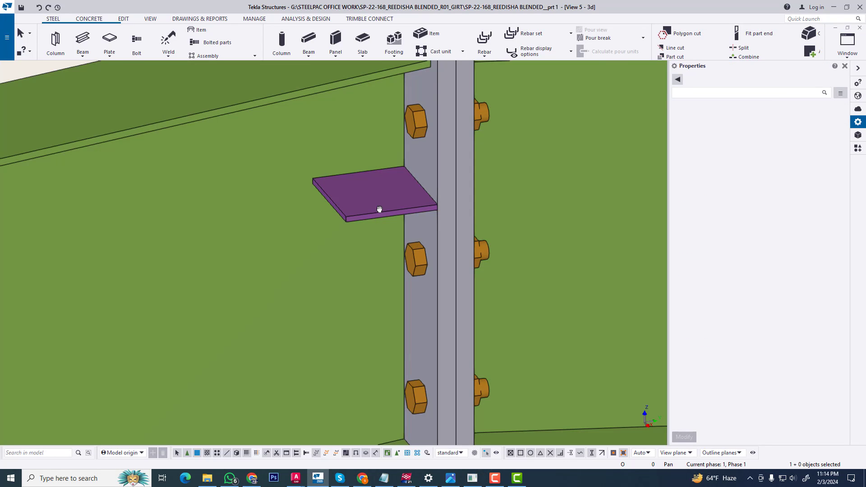
{"action": "left_click", "coordinate": [124, 19]}
{"action": "left_click", "coordinate": [288, 50]}
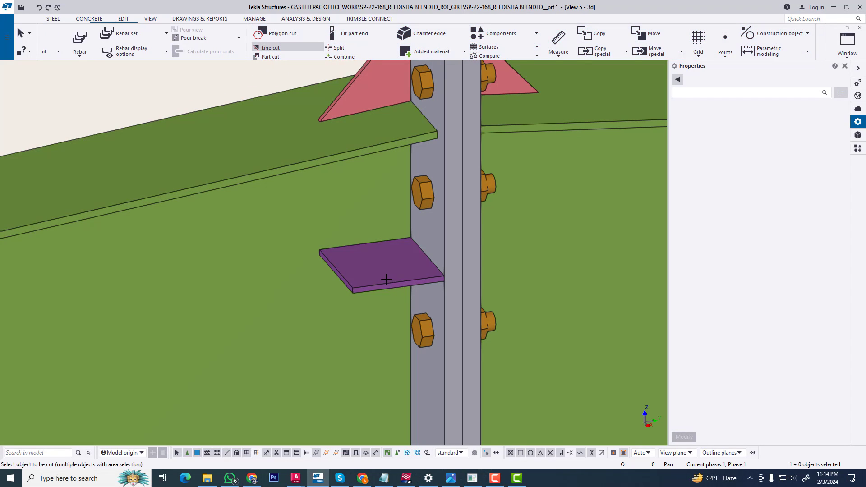
{"action": "left_click", "coordinate": [386, 276]}
{"action": "scroll", "coordinate": [327, 231], "scroll_direction": "up", "scroll_amount": 2}
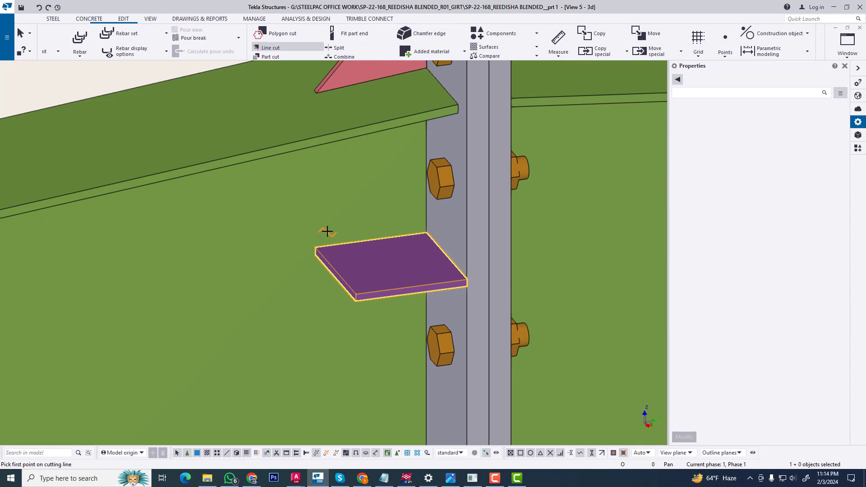
{"action": "left_click", "coordinate": [466, 278]}
{"action": "scroll", "coordinate": [332, 256], "scroll_direction": "down", "scroll_amount": 4}
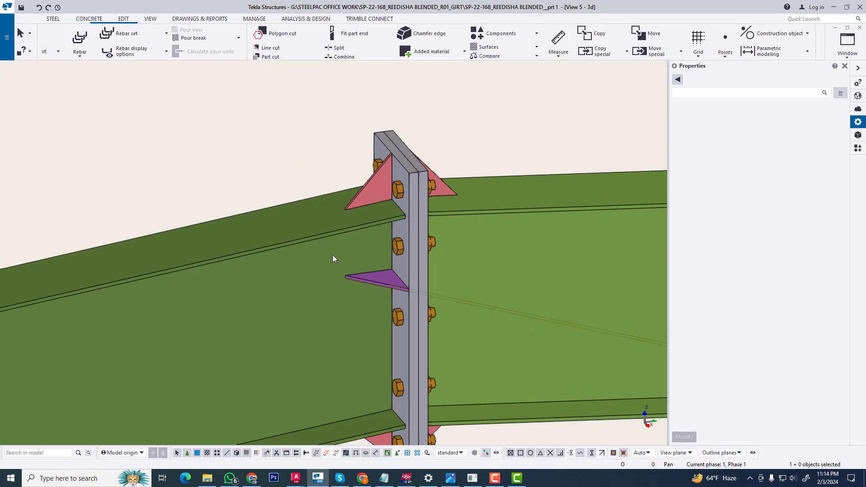
{"action": "right_click", "coordinate": [218, 122]}
{"action": "left_click", "coordinate": [286, 172]}
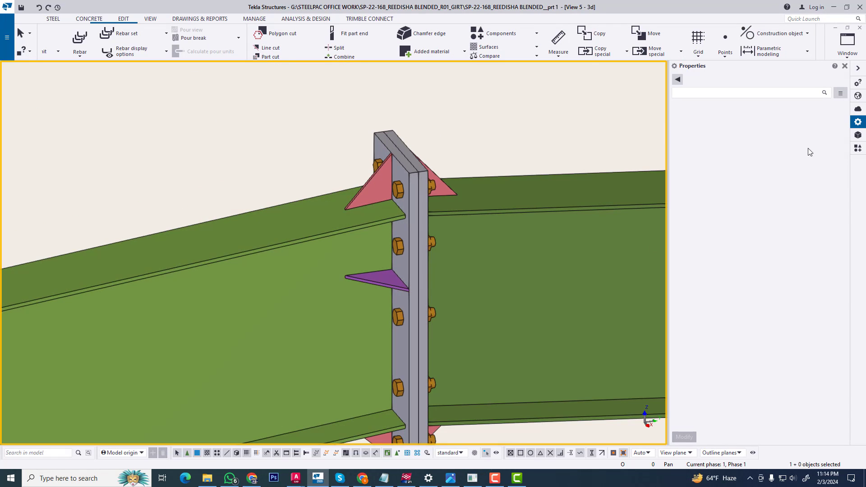
Switch to View 3 - Grid 2 and set the work plane parallel to its view plane.
{"action": "left_click", "coordinate": [848, 45]}
{"action": "left_click", "coordinate": [827, 144]}
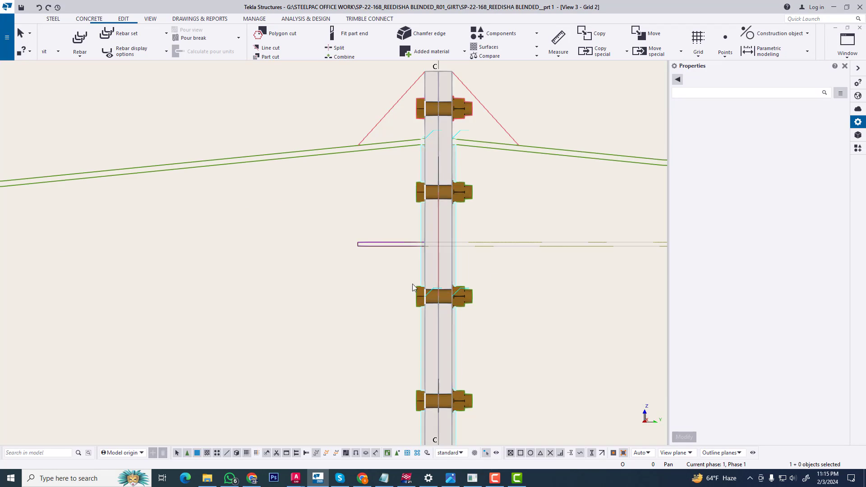
{"action": "scroll", "coordinate": [373, 253], "scroll_direction": "up", "scroll_amount": 3}
{"action": "scroll", "coordinate": [373, 257], "scroll_direction": "down", "scroll_amount": 2}
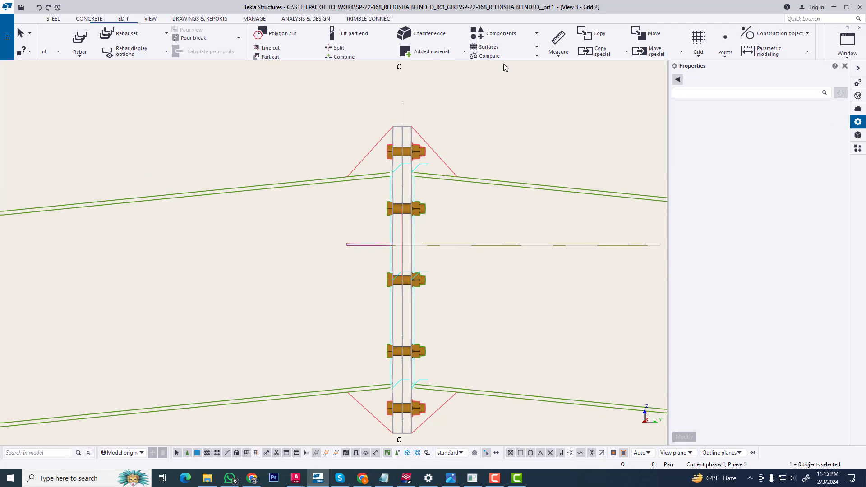
{"action": "left_click", "coordinate": [150, 18]}
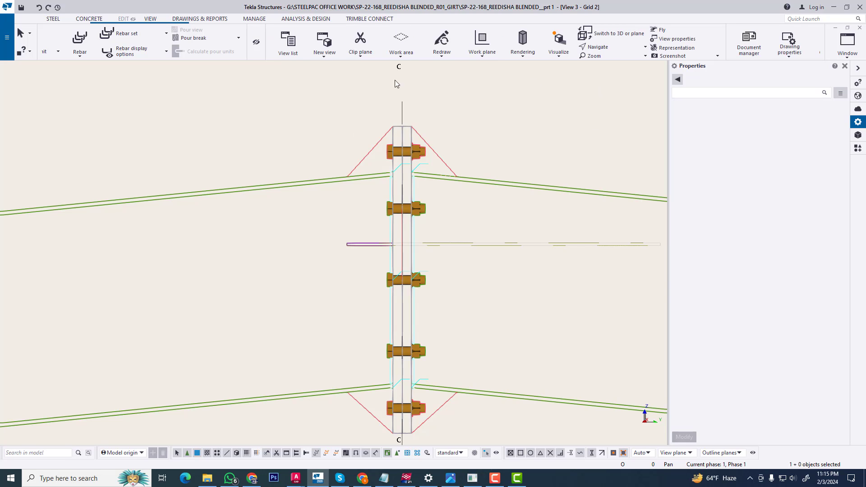
{"action": "left_click", "coordinate": [489, 51]}
{"action": "left_click", "coordinate": [510, 216]}
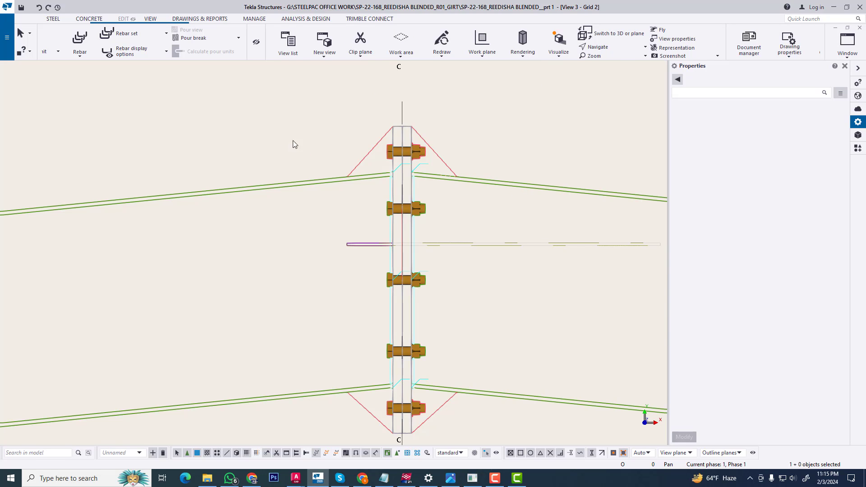
{"action": "right_click", "coordinate": [310, 127]}
{"action": "left_click", "coordinate": [322, 131]}
Mirror-copy the triangular horizontal stiffener onto the opposite rafter, using the vertical joint line at grid C at -90° as the mirror line.
{"action": "scroll", "coordinate": [346, 226], "scroll_direction": "up", "scroll_amount": 1}
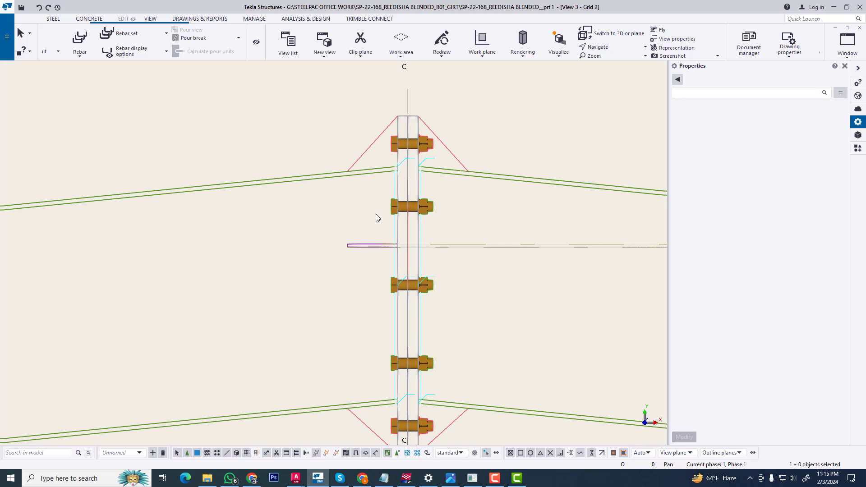
{"action": "right_click", "coordinate": [347, 272]}
{"action": "mouse_move", "coordinate": [438, 100]}
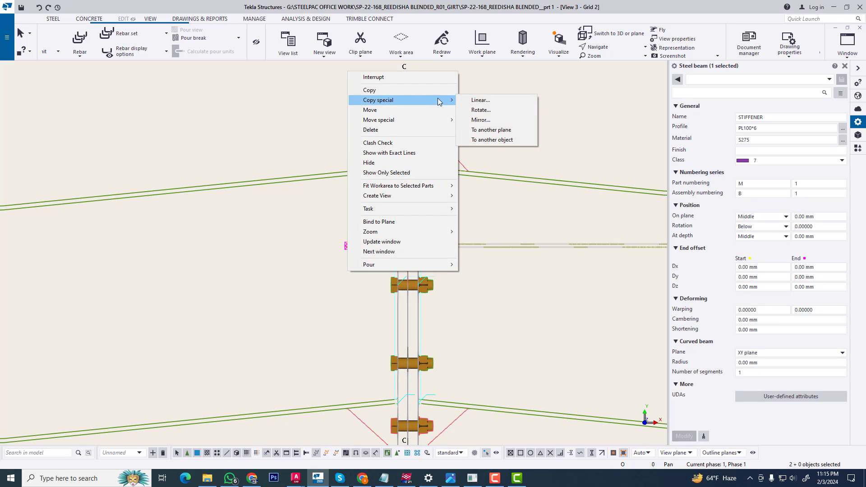
{"action": "left_click", "coordinate": [479, 120]}
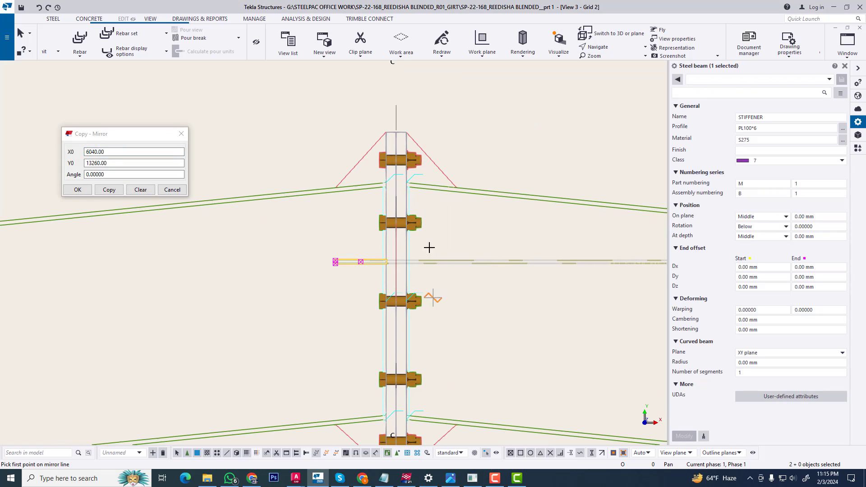
{"action": "left_click", "coordinate": [414, 109]}
{"action": "scroll", "coordinate": [506, 116], "scroll_direction": "down", "scroll_amount": 1}
{"action": "middle_click_drag", "start_coordinate": [485, 332], "coordinate": [490, 272]}
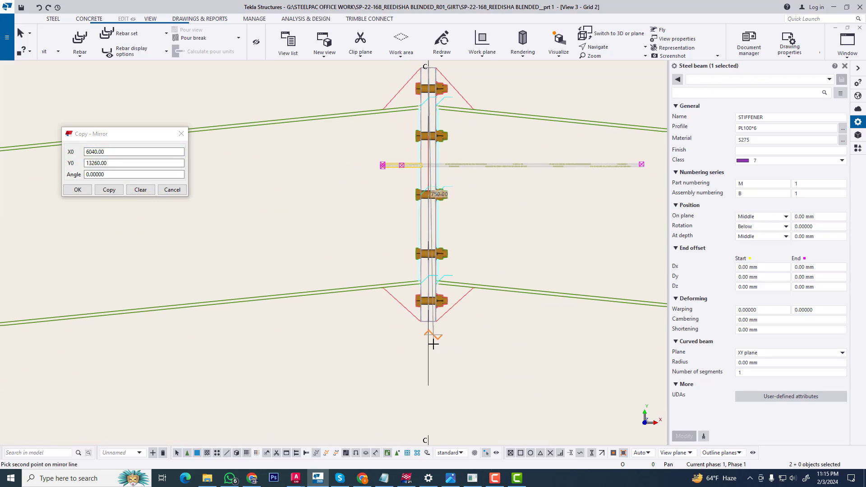
{"action": "left_click", "coordinate": [428, 352]}
{"action": "left_click", "coordinate": [109, 189]}
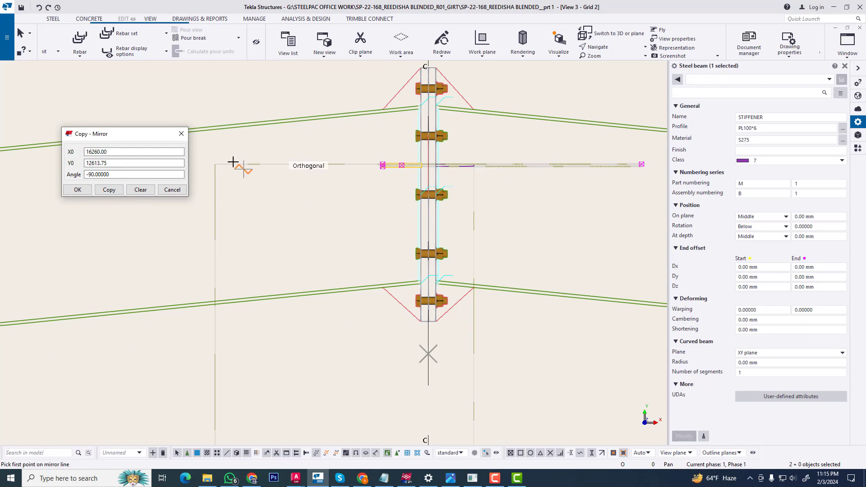
{"action": "left_click", "coordinate": [184, 132]}
{"action": "right_click", "coordinate": [262, 99]}
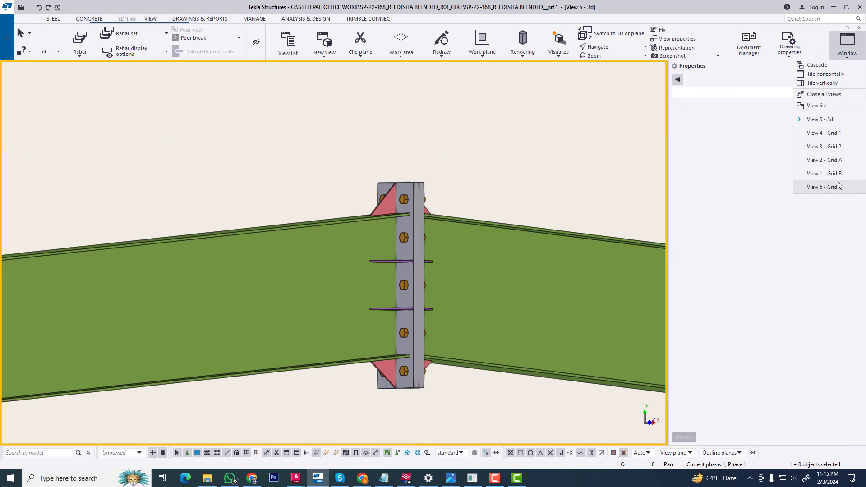
Switch to View 6 - Grid C and set the work plane parallel to its view plane.
{"action": "left_click", "coordinate": [826, 188]}
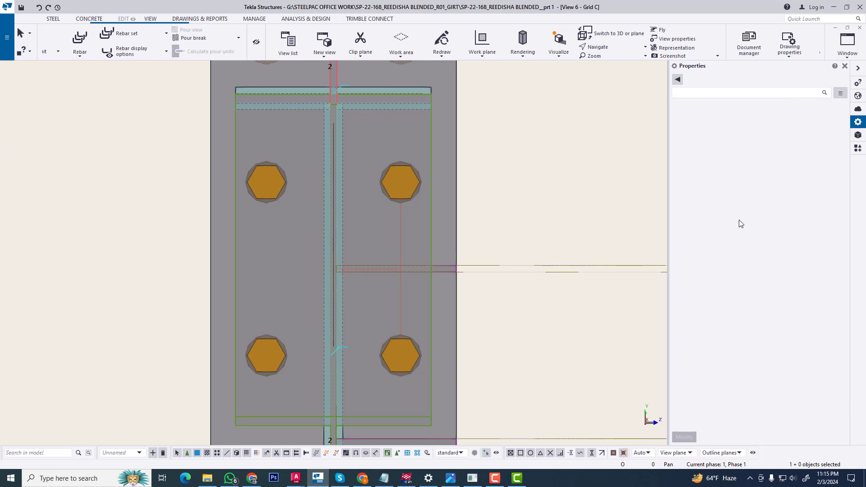
{"action": "scroll", "coordinate": [392, 311], "scroll_direction": "down", "scroll_amount": 4}
{"action": "left_click", "coordinate": [483, 59]}
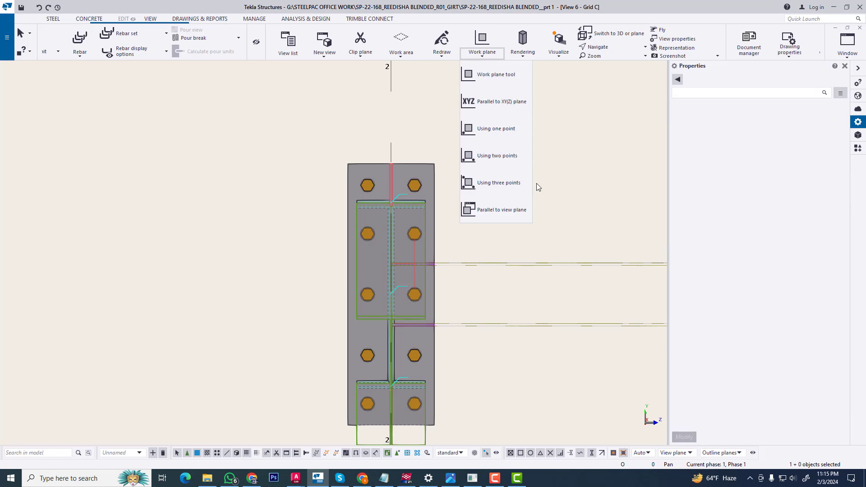
{"action": "left_click", "coordinate": [499, 210]}
Select both levels of horizontal stiffeners and mirror-copy them across the rafter web about the vertical grid 2 line, deleting duplicates.
{"action": "scroll", "coordinate": [399, 265], "scroll_direction": "up", "scroll_amount": 3}
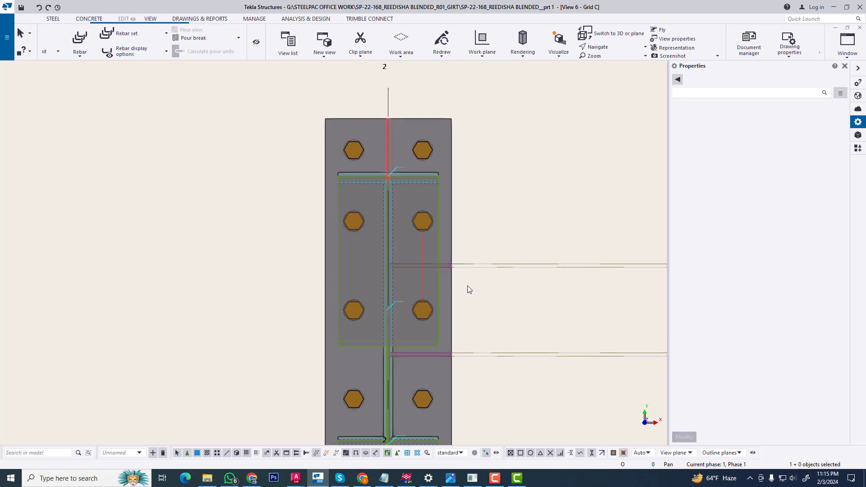
{"action": "middle_click_drag", "start_coordinate": [451, 285], "coordinate": [437, 204]}
{"action": "scroll", "coordinate": [431, 206], "scroll_direction": "up", "scroll_amount": 1}
{"action": "left_click_drag", "start_coordinate": [353, 145], "coordinate": [464, 285]}
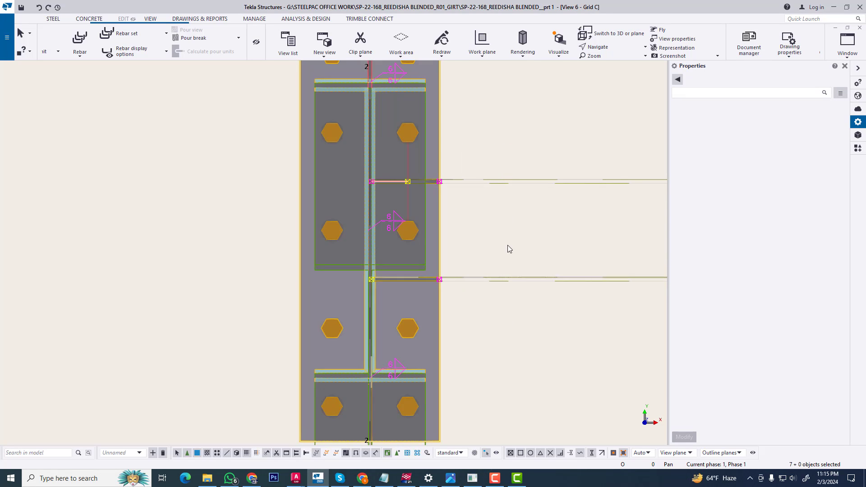
{"action": "right_click", "coordinate": [495, 152]}
{"action": "mouse_move", "coordinate": [591, 180]}
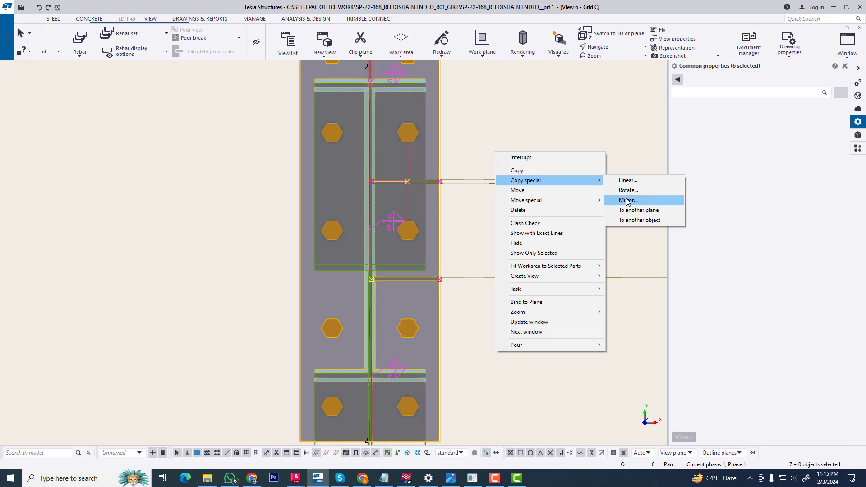
{"action": "left_click", "coordinate": [626, 201]}
{"action": "middle_click_drag", "start_coordinate": [416, 316], "coordinate": [494, 202]}
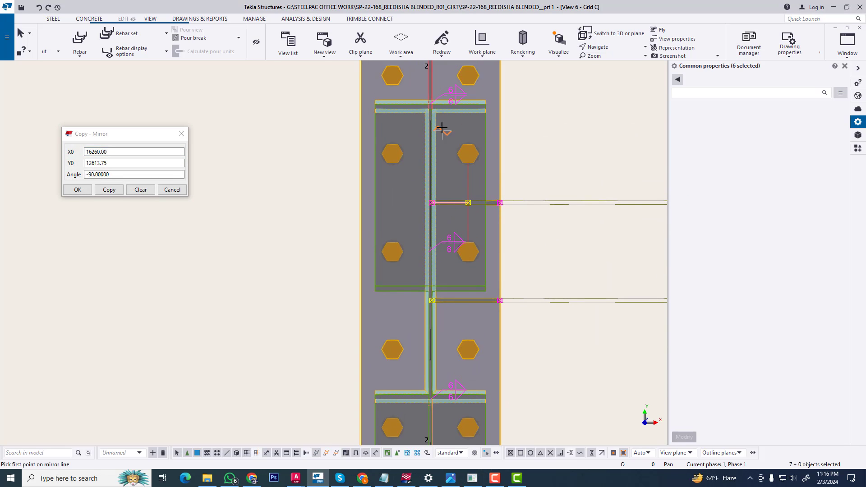
{"action": "scroll", "coordinate": [440, 141], "scroll_direction": "up", "scroll_amount": 5}
{"action": "left_click", "coordinate": [395, 167]}
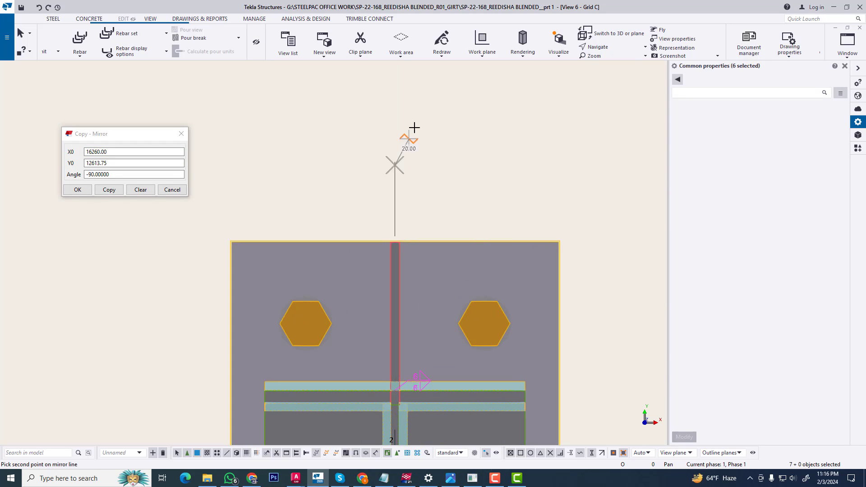
{"action": "scroll", "coordinate": [426, 119], "scroll_direction": "down", "scroll_amount": 3}
{"action": "middle_click_drag", "start_coordinate": [445, 383], "coordinate": [465, 170]}
{"action": "middle_click_drag", "start_coordinate": [426, 405], "coordinate": [438, 248]}
{"action": "scroll", "coordinate": [450, 389], "scroll_direction": "up", "scroll_amount": 3}
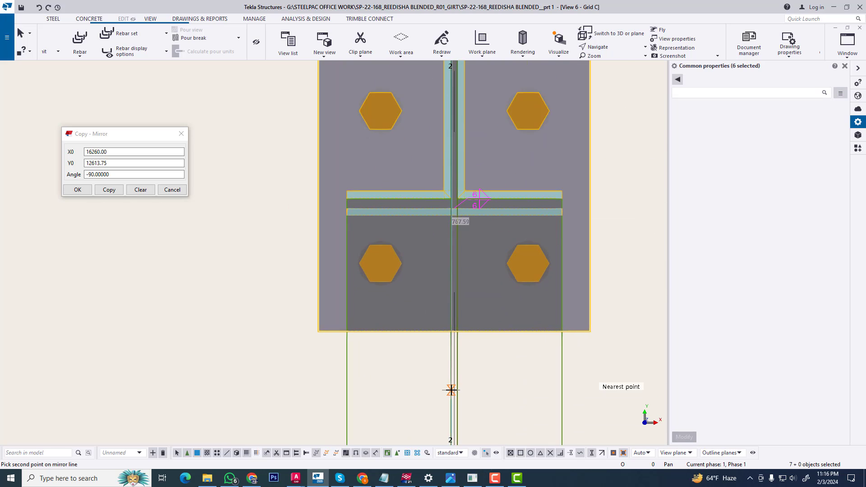
{"action": "left_click", "coordinate": [108, 190]}
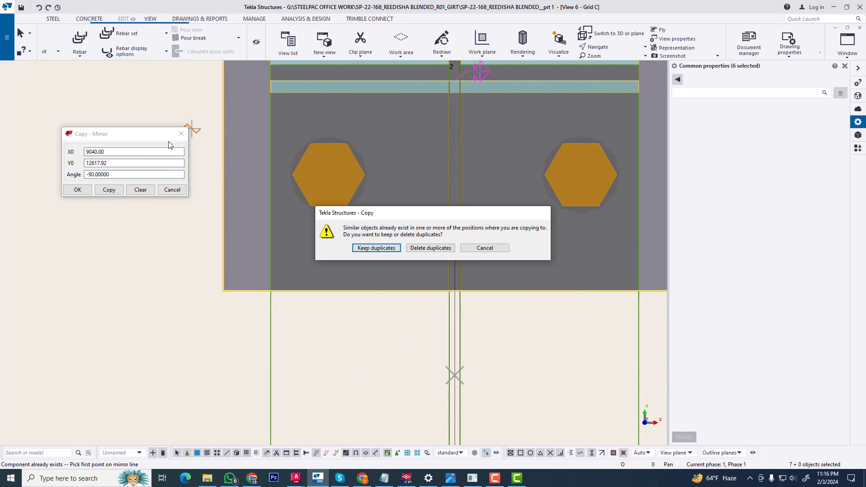
{"action": "left_click", "coordinate": [432, 249]}
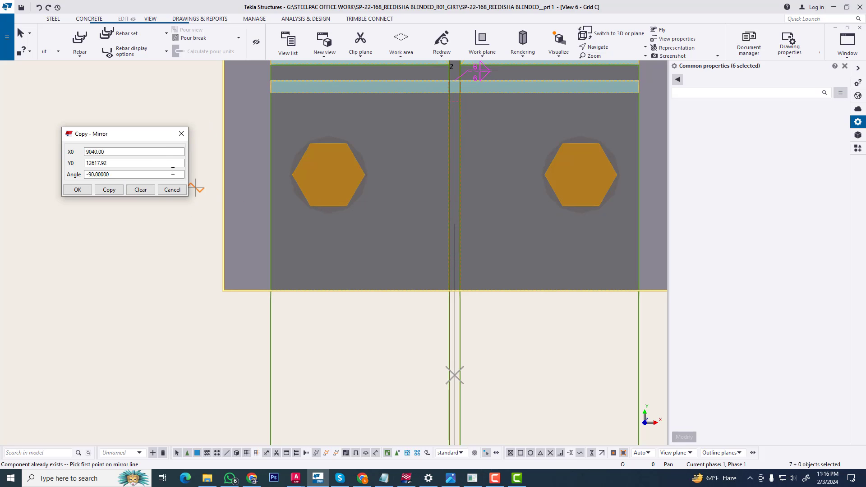
{"action": "left_click", "coordinate": [181, 134]}
Redraw the Grid C view and switch to View 5 - 3d to examine the stiffeners on the connection.
{"action": "scroll", "coordinate": [383, 302], "scroll_direction": "down", "scroll_amount": 5}
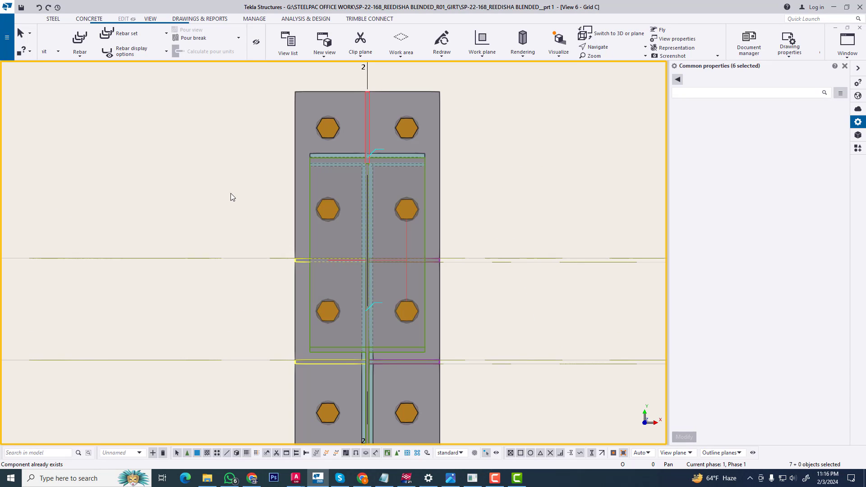
{"action": "right_click", "coordinate": [230, 194]}
{"action": "left_click", "coordinate": [271, 247]}
{"action": "scroll", "coordinate": [323, 291], "scroll_direction": "up", "scroll_amount": 3}
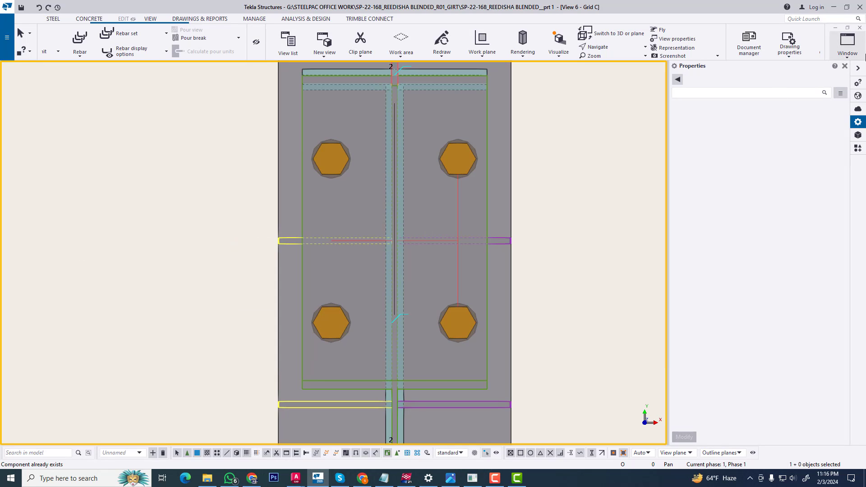
{"action": "left_click", "coordinate": [848, 45]}
{"action": "left_click", "coordinate": [820, 120]}
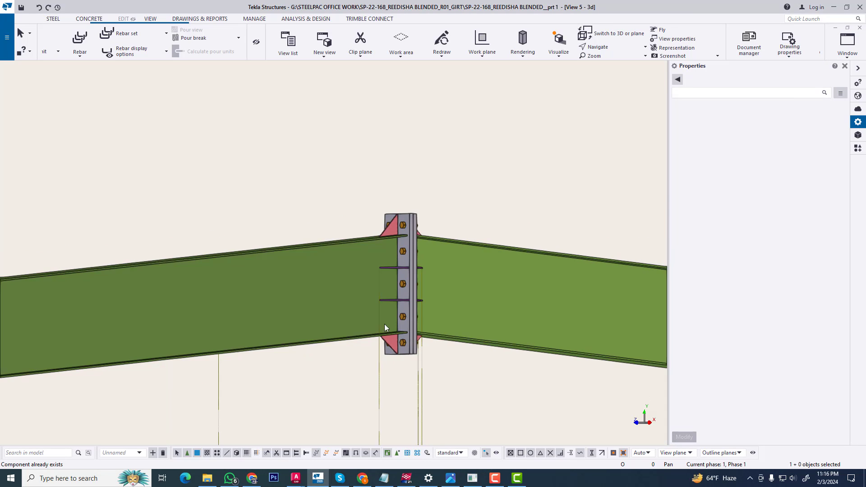
Check the two horizontal stiffener levels on the ridge connection by selecting them, and redraw the 3D view.
{"action": "middle_click_drag", "start_coordinate": [580, 284], "coordinate": [513, 329], "text": "ctrl"}
{"action": "scroll", "coordinate": [350, 256], "scroll_direction": "up", "scroll_amount": 4}
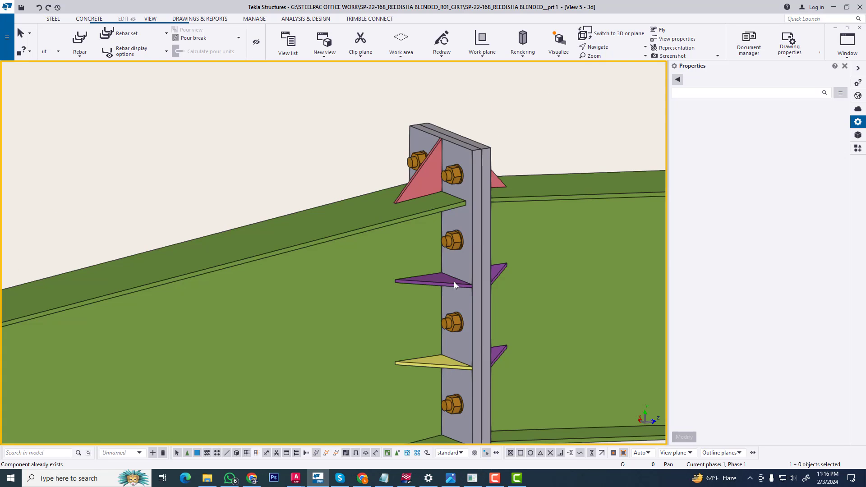
{"action": "left_click", "coordinate": [454, 281]}
{"action": "left_click", "coordinate": [443, 366]}
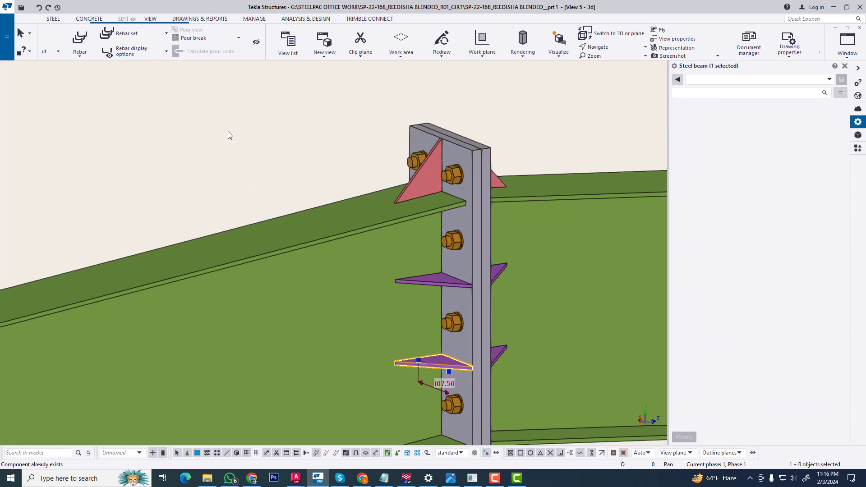
{"action": "left_click", "coordinate": [228, 129]}
{"action": "right_click", "coordinate": [228, 129]}
{"action": "left_click", "coordinate": [276, 184]}
Examine the completed stiffened ridge connection from several angles, both close up and with the adjoining rafters.
{"action": "scroll", "coordinate": [311, 192], "scroll_direction": "down", "scroll_amount": 4}
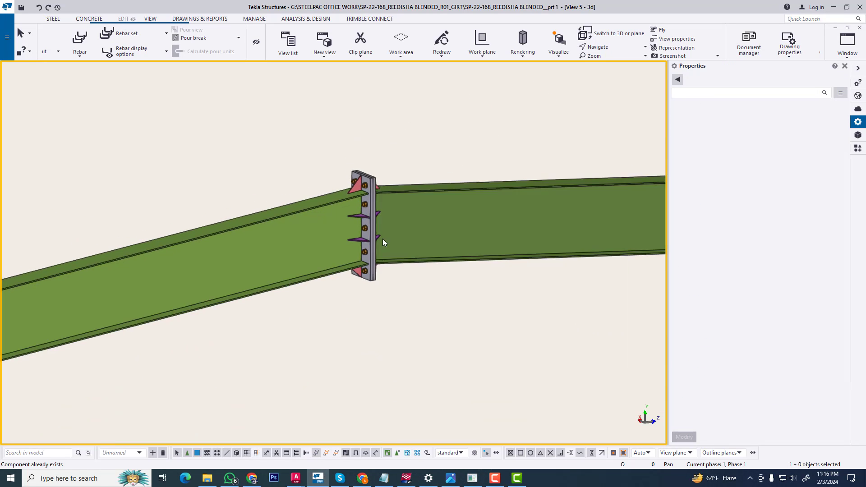
{"action": "middle_click_drag", "start_coordinate": [382, 235], "coordinate": [411, 228], "text": "ctrl"}
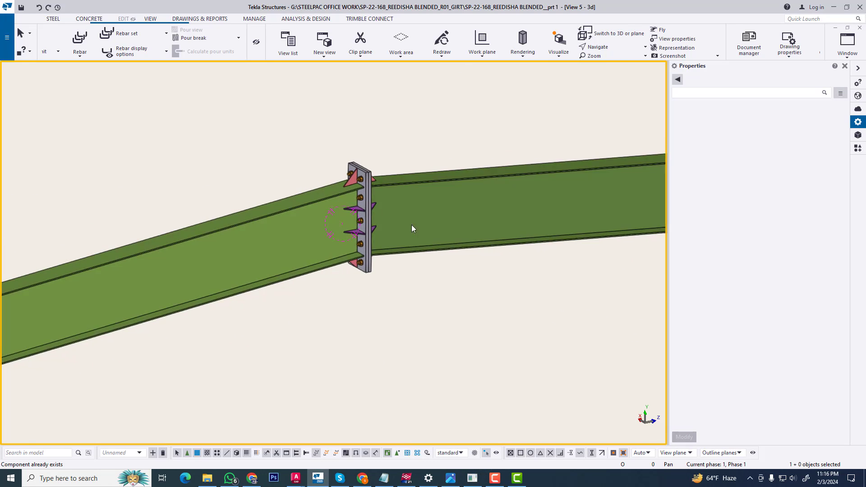
{"action": "scroll", "coordinate": [351, 193], "scroll_direction": "up", "scroll_amount": 6}
{"action": "scroll", "coordinate": [383, 252], "scroll_direction": "down", "scroll_amount": 5}
{"action": "middle_click_drag", "start_coordinate": [352, 274], "coordinate": [373, 244], "text": "ctrl"}
{"action": "scroll", "coordinate": [356, 224], "scroll_direction": "up", "scroll_amount": 3}
{"action": "scroll", "coordinate": [338, 241], "scroll_direction": "down", "scroll_amount": 3}
{"action": "scroll", "coordinate": [374, 241], "scroll_direction": "up", "scroll_amount": 2}
{"action": "scroll", "coordinate": [372, 235], "scroll_direction": "down", "scroll_amount": 6}
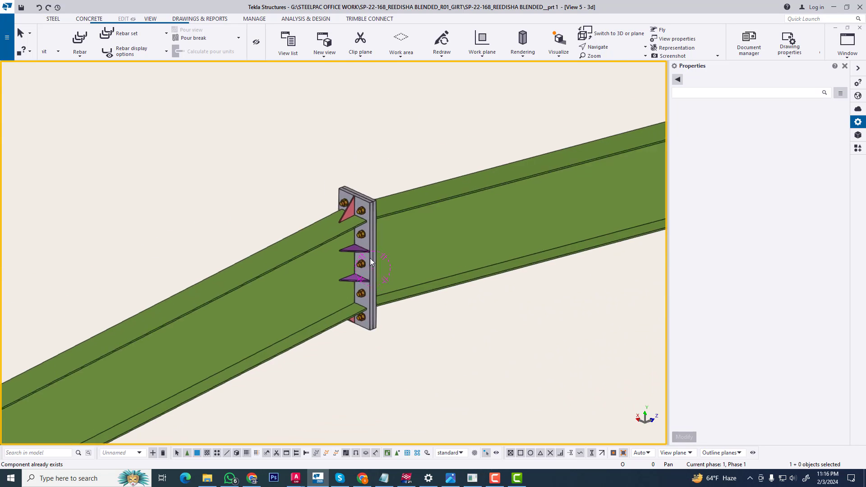
{"action": "scroll", "coordinate": [378, 266], "scroll_direction": "up", "scroll_amount": 1}
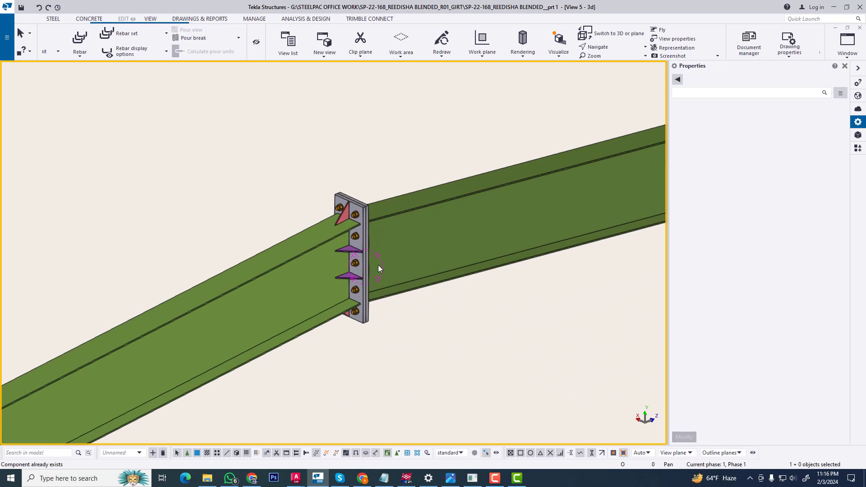
Search the component catalog for HAUNCH, start Apex haunch (106) with its settings displayed, and load the standard settings.
{"action": "left_click", "coordinate": [858, 148]}
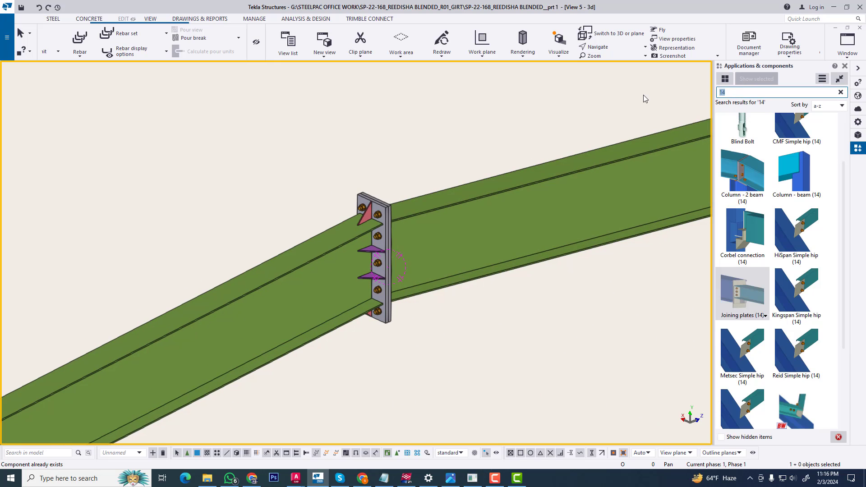
{"action": "type", "text": "HAUNCH"}
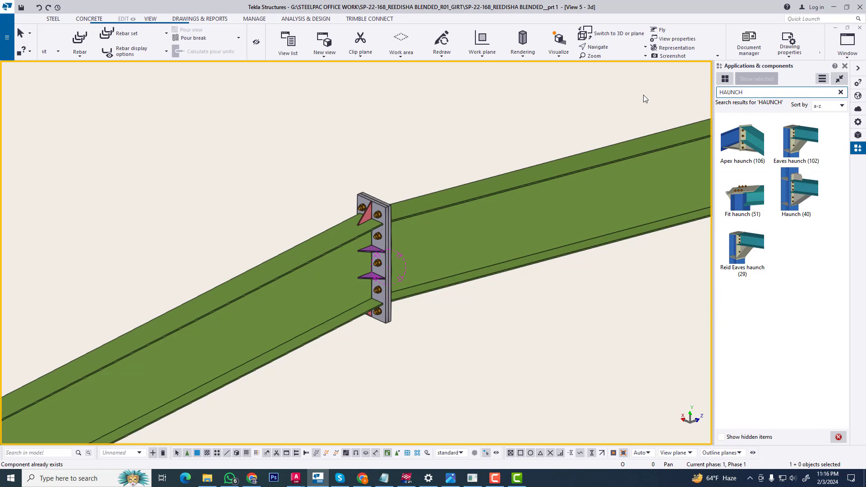
{"action": "double_click", "coordinate": [742, 141]}
{"action": "middle_click_drag", "start_coordinate": [402, 279], "coordinate": [319, 273]}
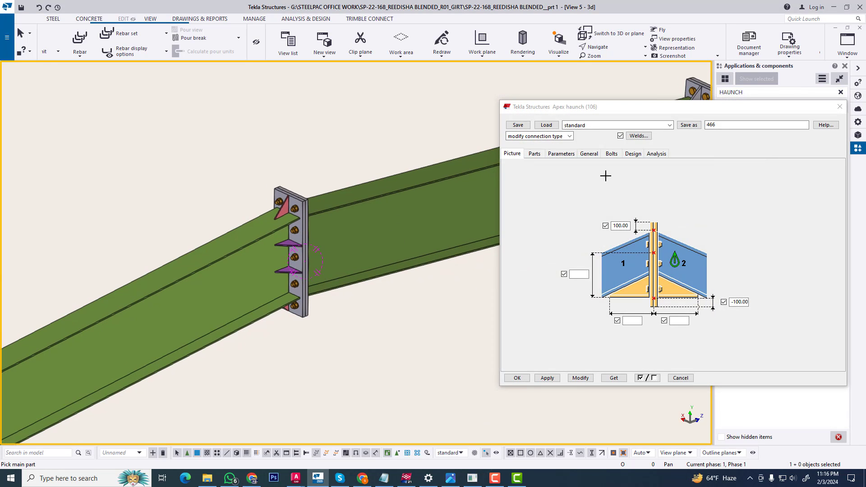
{"action": "left_click", "coordinate": [546, 126]}
Delete the existing end plates, bolts and triangular stiffeners at the ridge joint, keeping both rafters.
{"action": "scroll", "coordinate": [310, 316], "scroll_direction": "down", "scroll_amount": 5}
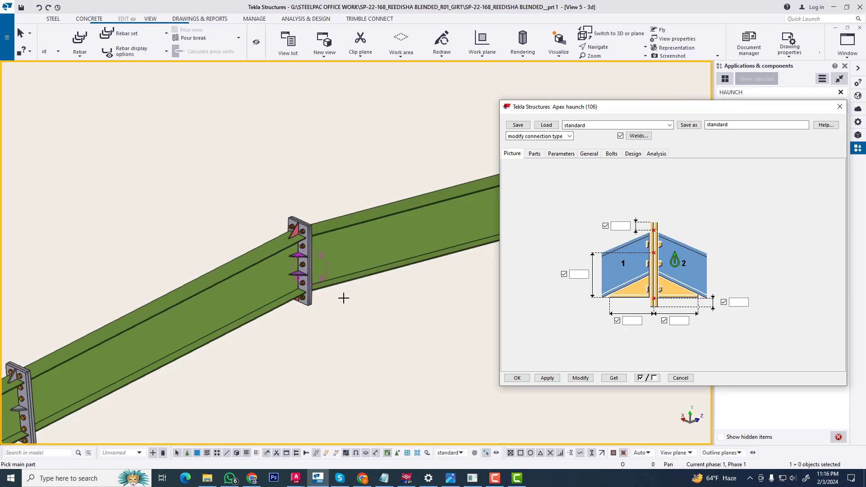
{"action": "scroll", "coordinate": [316, 356], "scroll_direction": "up", "scroll_amount": 6}
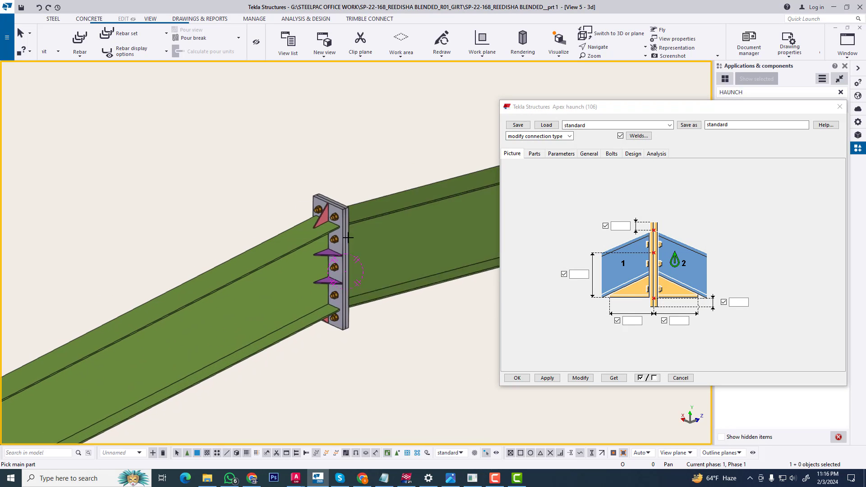
{"action": "middle_click_drag", "start_coordinate": [373, 299], "coordinate": [352, 279]}
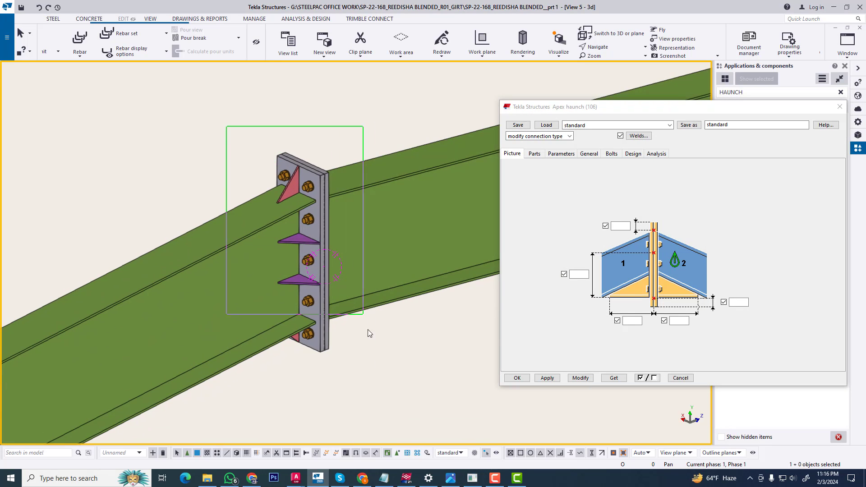
{"action": "left_click_drag", "start_coordinate": [370, 333], "coordinate": [384, 383]}
{"action": "right_click", "coordinate": [318, 215]}
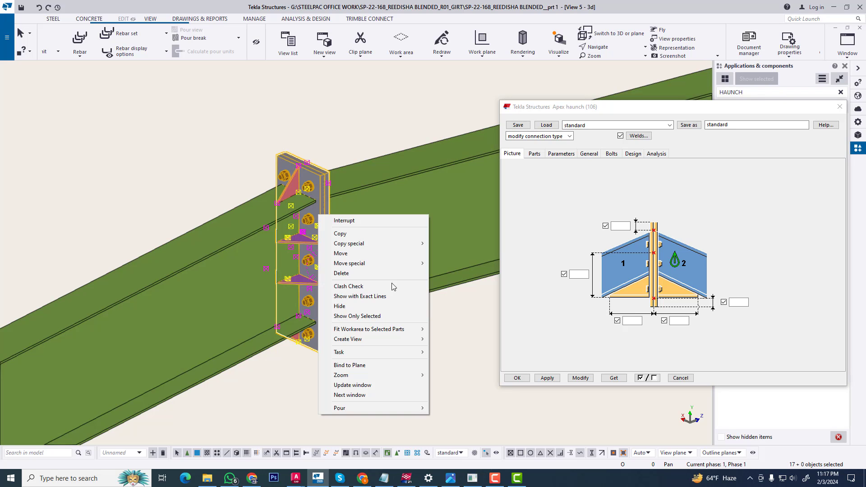
{"action": "left_click", "coordinate": [383, 273]}
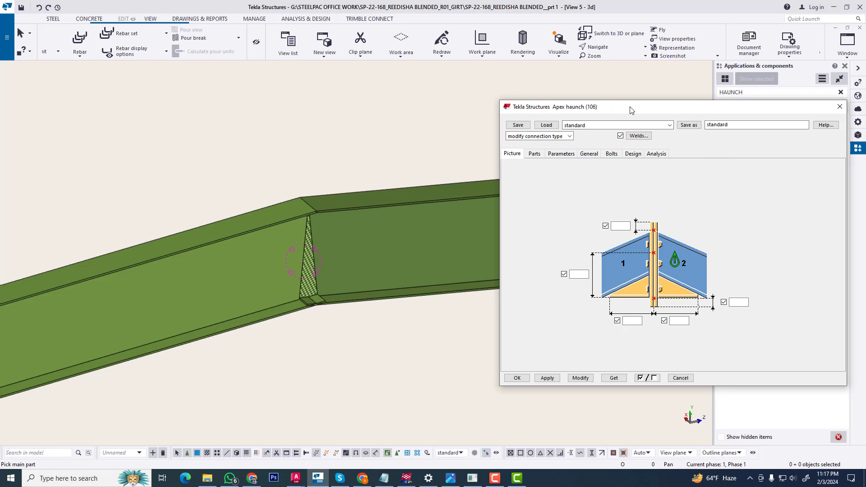
Create an Apex haunch (106) connection between the two rafters at the ridge and redraw the view.
{"action": "left_click_drag", "start_coordinate": [640, 111], "coordinate": [654, 74]}
{"action": "left_click", "coordinate": [311, 213]}
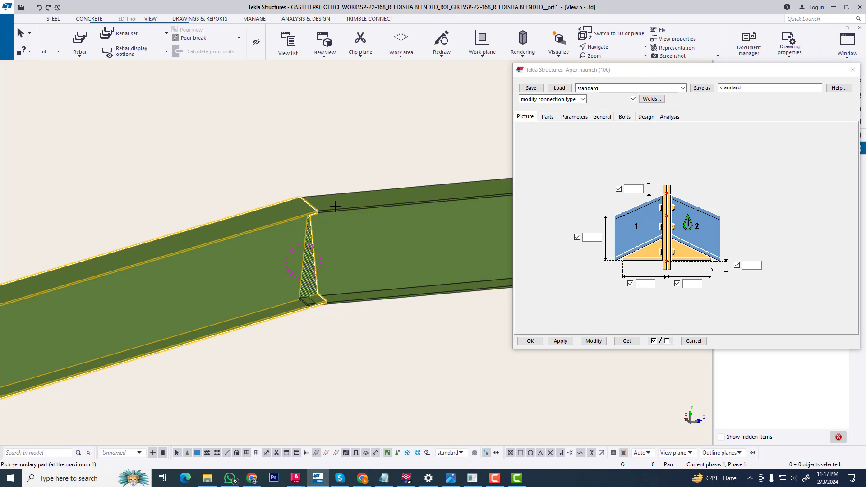
{"action": "left_click", "coordinate": [337, 213]}
{"action": "left_click", "coordinate": [337, 210]}
{"action": "left_click", "coordinate": [301, 213]}
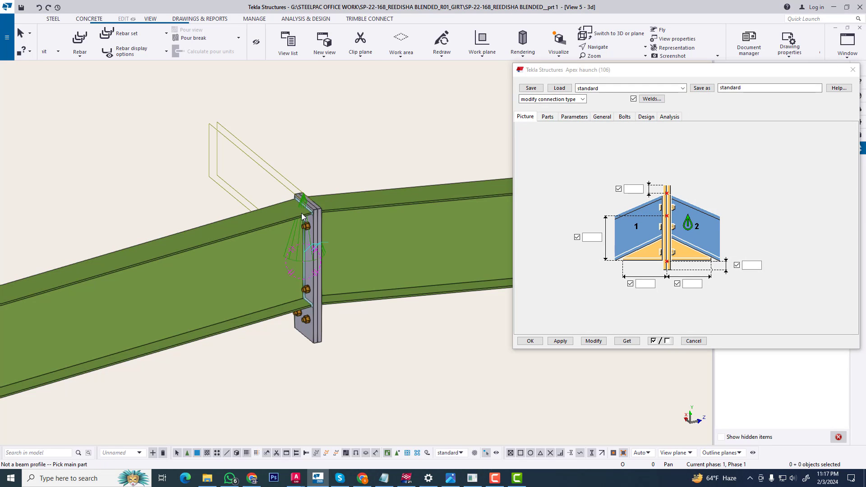
{"action": "right_click", "coordinate": [242, 192]}
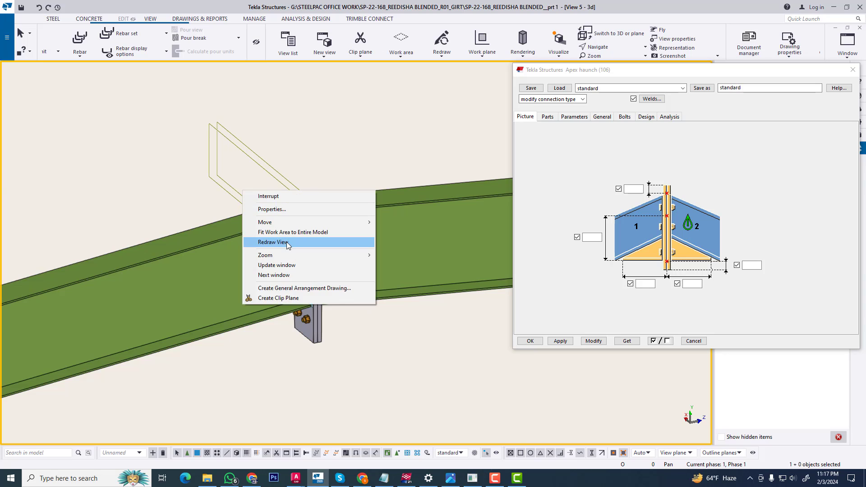
{"action": "left_click", "coordinate": [296, 276]}
Load the saved 466 settings for the Apex haunch and modify the ridge connection with them.
{"action": "middle_click_drag", "start_coordinate": [296, 276], "coordinate": [329, 295], "text": "ctrl"}
{"action": "scroll", "coordinate": [293, 242], "scroll_direction": "up", "scroll_amount": 2}
{"action": "scroll", "coordinate": [311, 267], "scroll_direction": "up", "scroll_amount": 2}
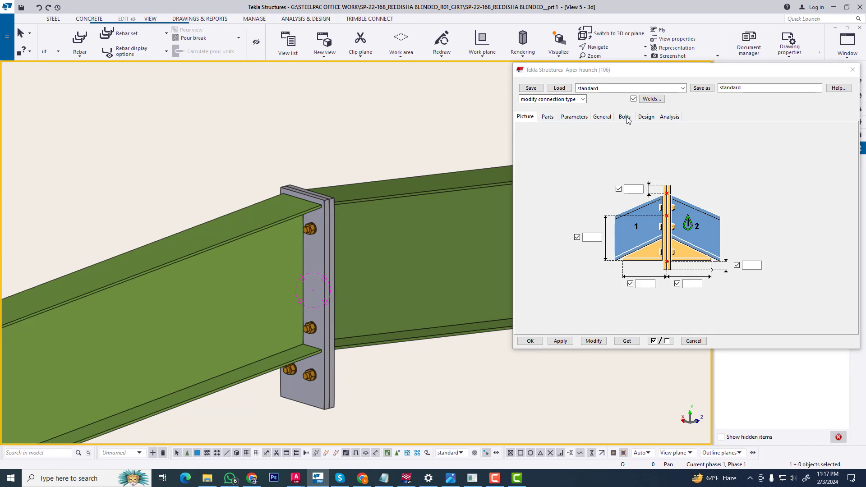
{"action": "left_click", "coordinate": [683, 89]}
{"action": "left_click", "coordinate": [586, 98]}
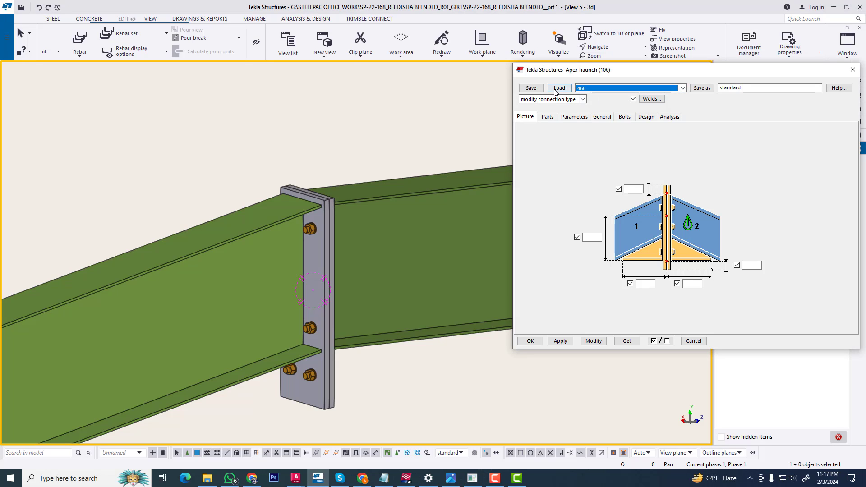
{"action": "left_click", "coordinate": [594, 341]}
{"action": "middle_click_drag", "start_coordinate": [349, 296], "coordinate": [326, 258], "text": "ctrl"}
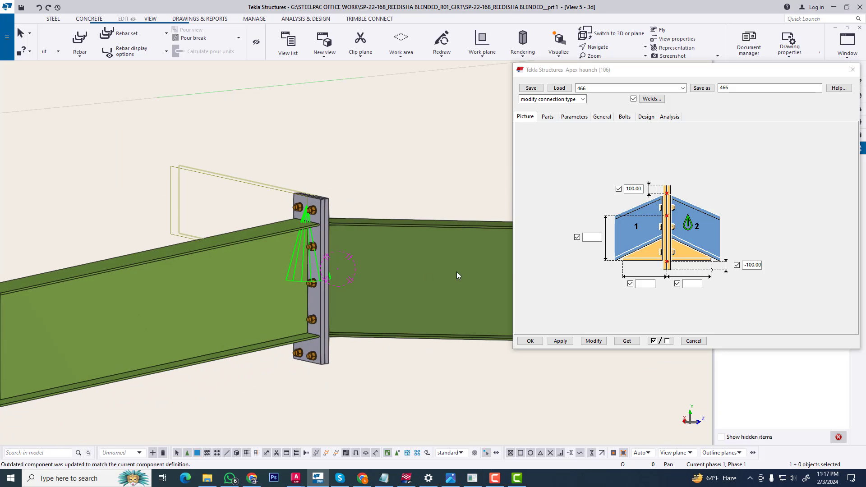
Close the Apex haunch settings, redraw the view and examine the resulting bolted end-plate connection.
{"action": "left_click_drag", "start_coordinate": [749, 74], "coordinate": [680, 84]}
{"action": "left_click", "coordinate": [784, 80]}
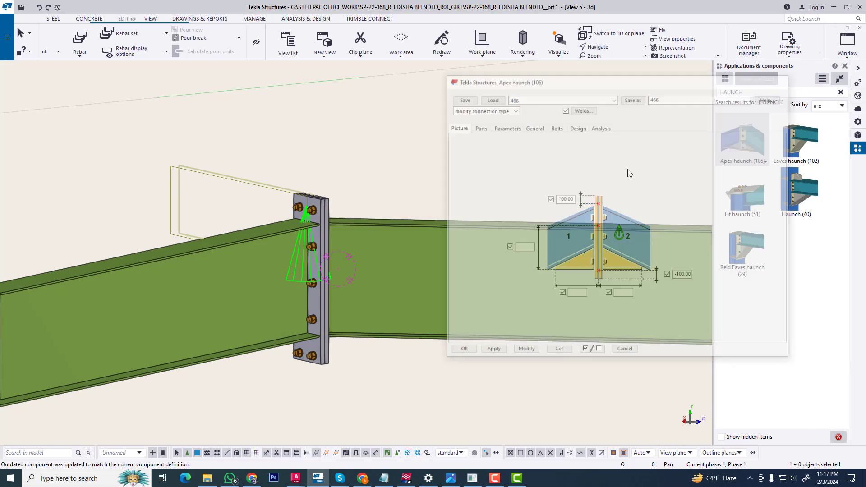
{"action": "scroll", "coordinate": [443, 242], "scroll_direction": "down", "scroll_amount": 2}
{"action": "middle_click_drag", "start_coordinate": [338, 249], "coordinate": [357, 201], "text": "ctrl"}
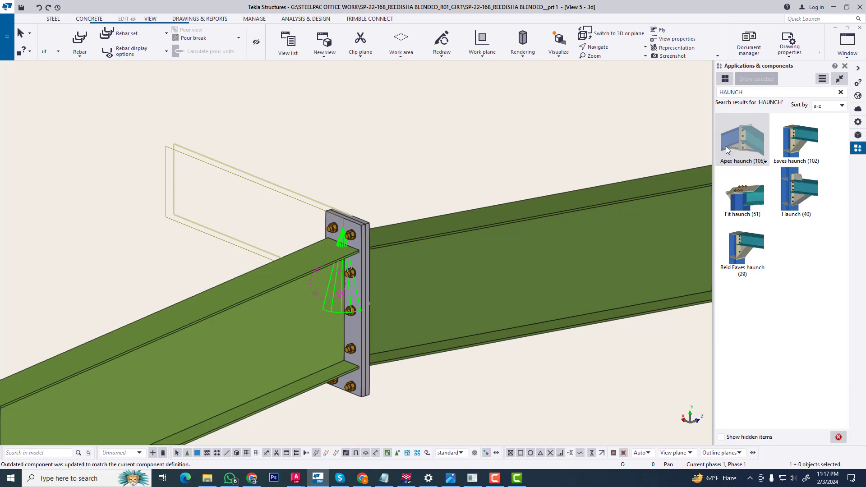
{"action": "right_click", "coordinate": [430, 138]}
{"action": "left_click", "coordinate": [462, 143]}
{"action": "scroll", "coordinate": [483, 172], "scroll_direction": "down", "scroll_amount": 2}
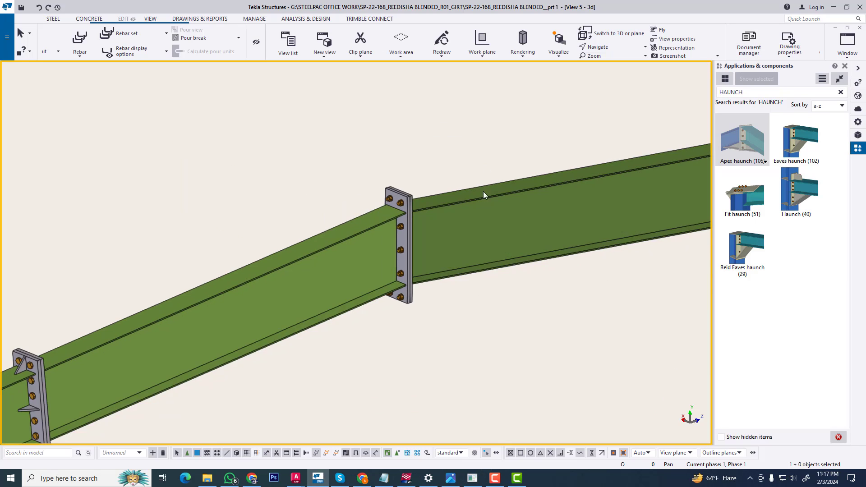
{"action": "scroll", "coordinate": [433, 230], "scroll_direction": "up", "scroll_amount": 2}
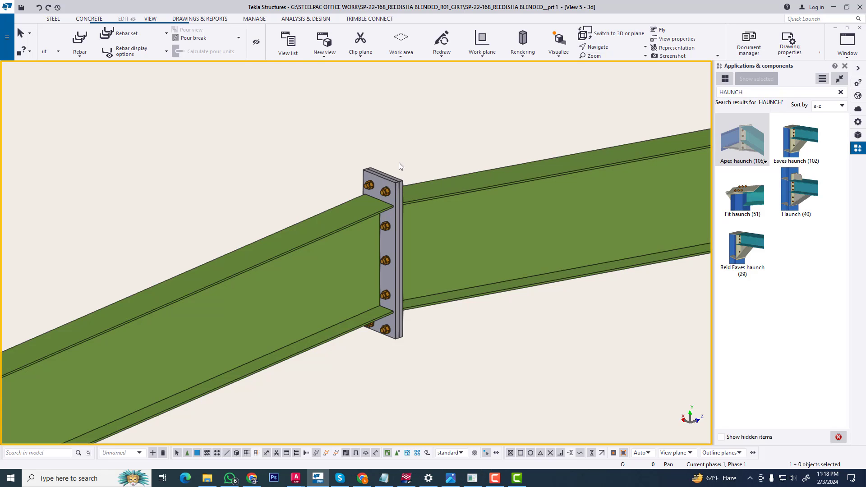
{"action": "middle_click_drag", "start_coordinate": [474, 197], "coordinate": [464, 182]}
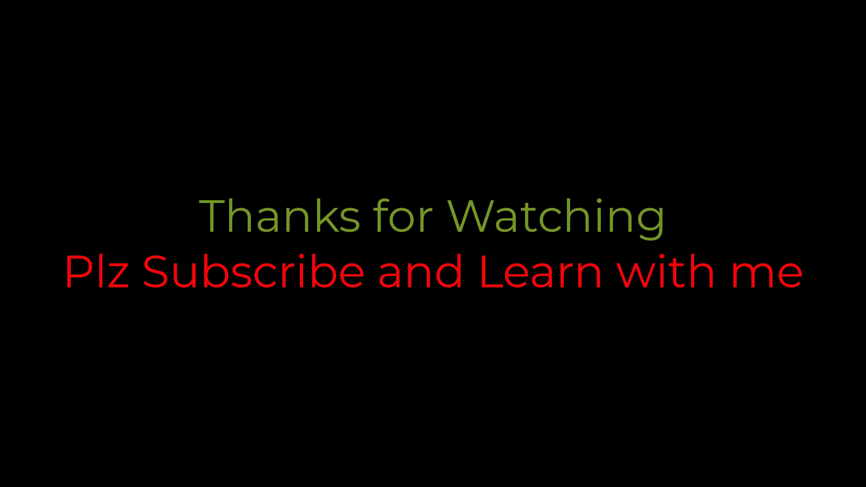